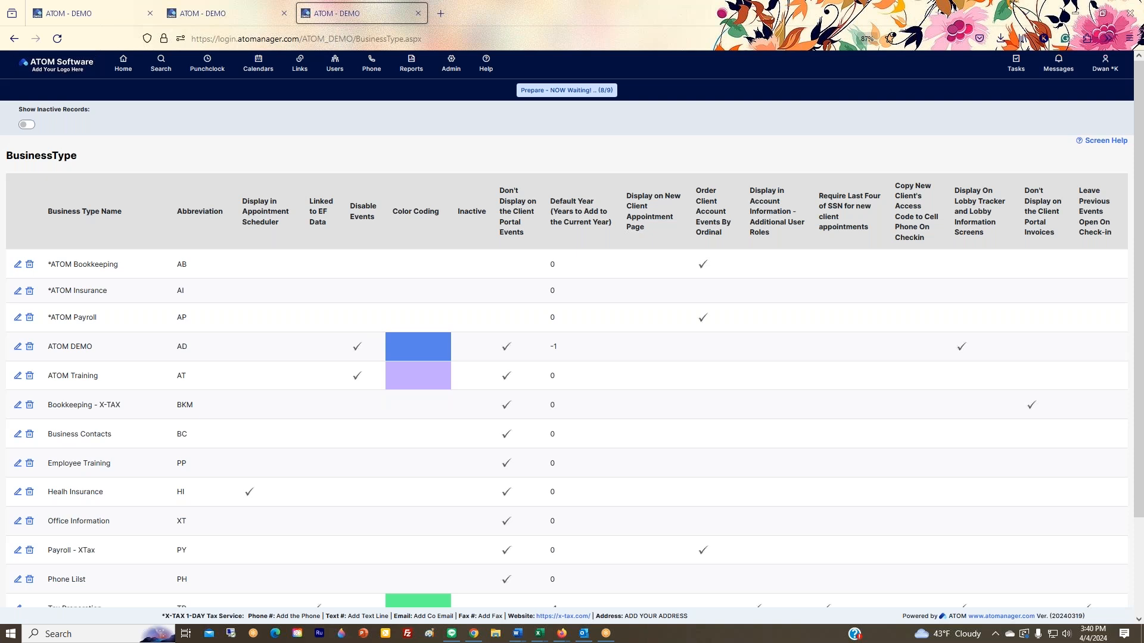
# - Check which business types can be chosen on the Batch Tester Files screen, and return to the BusinessType setup page
pyautogui.click(72, 13)
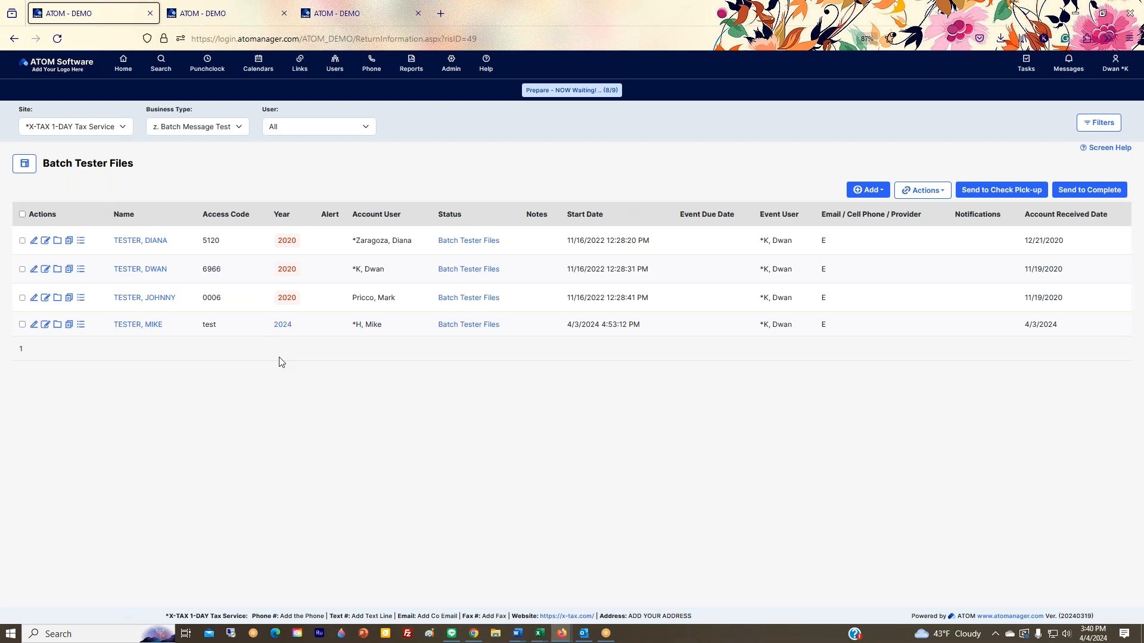
pyautogui.click(241, 127)
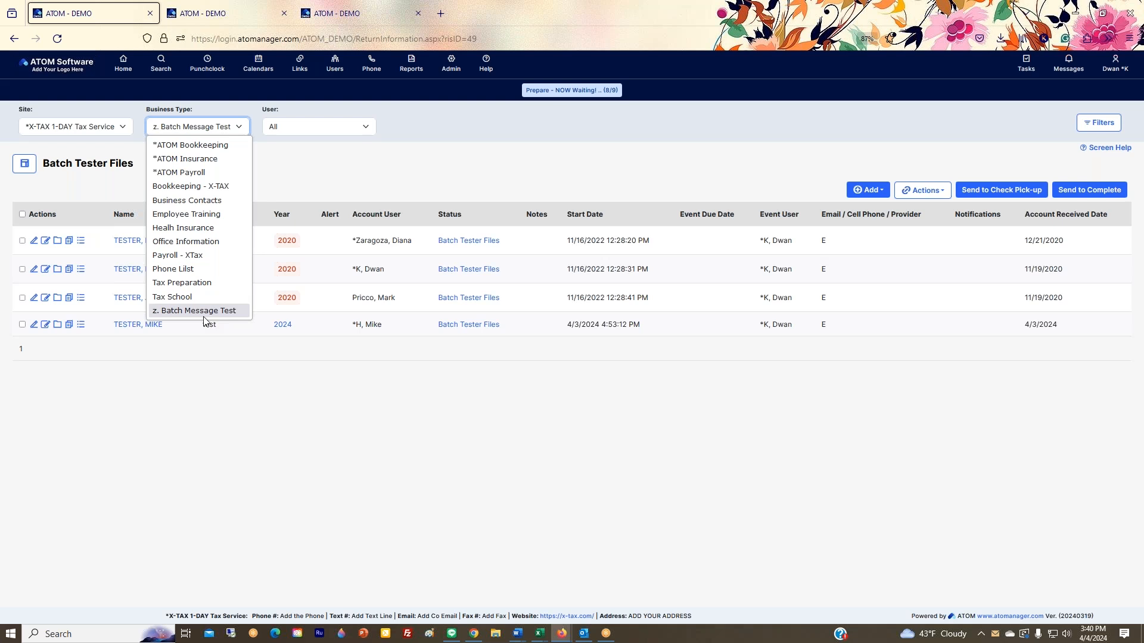
pyautogui.click(225, 368)
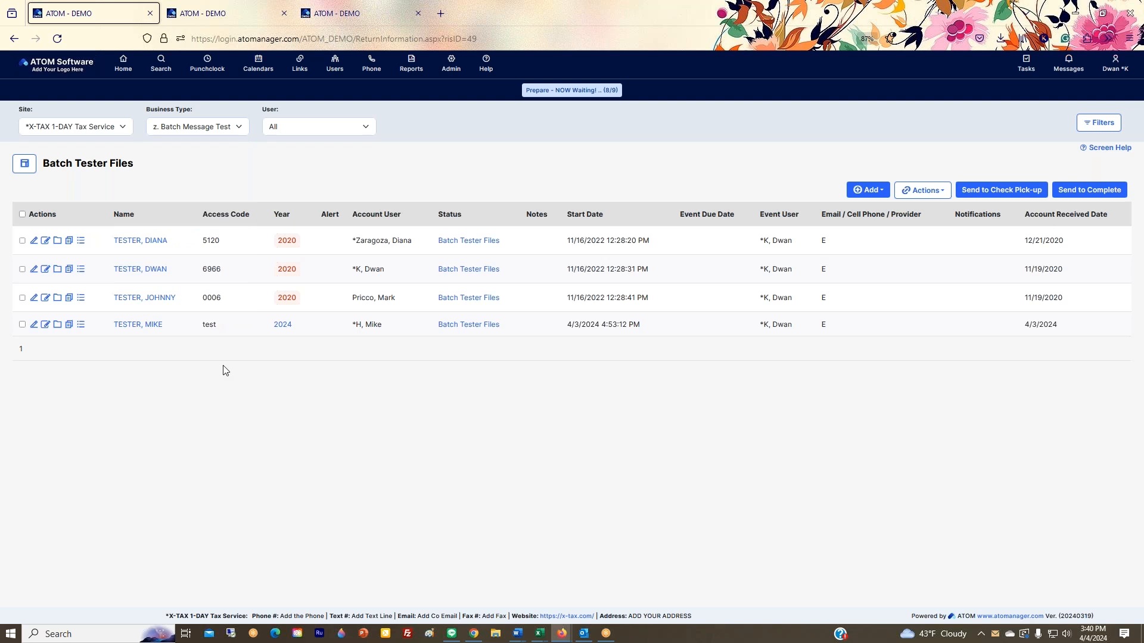
pyautogui.click(365, 16)
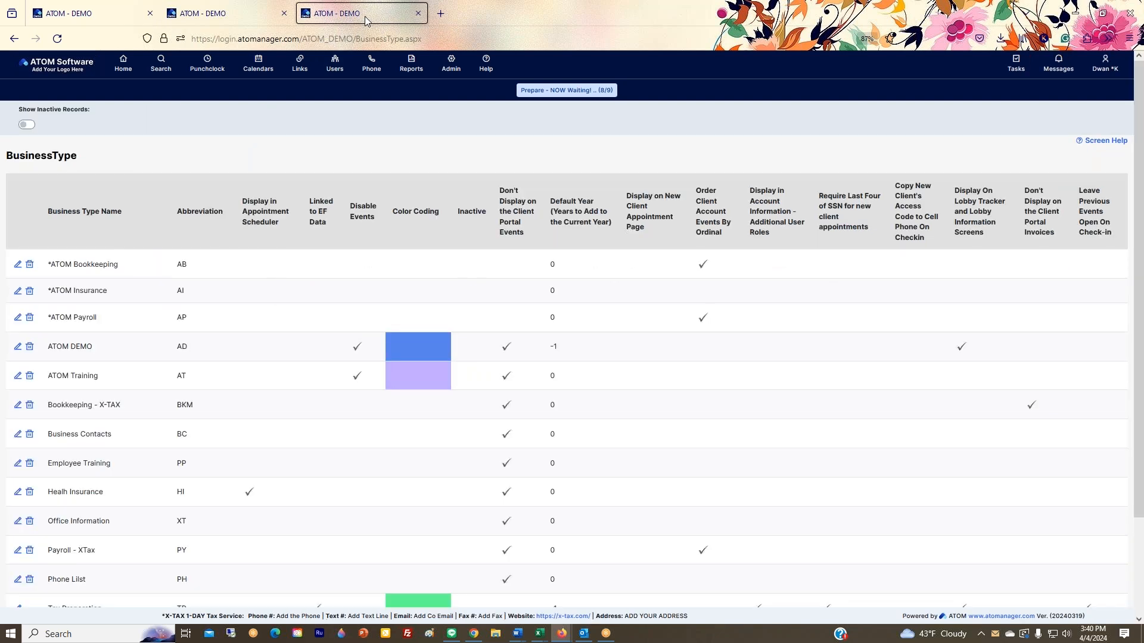
# - Examine the active business types listed on the BusinessType setup page
pyautogui.click(458, 67)
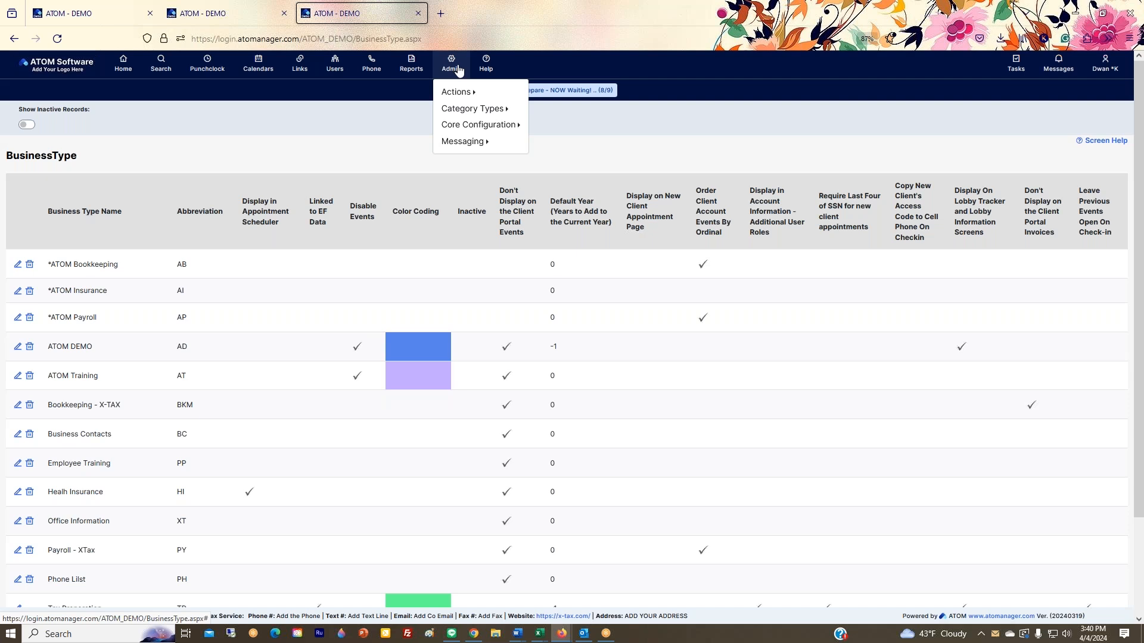
pyautogui.moveTo(460, 113)
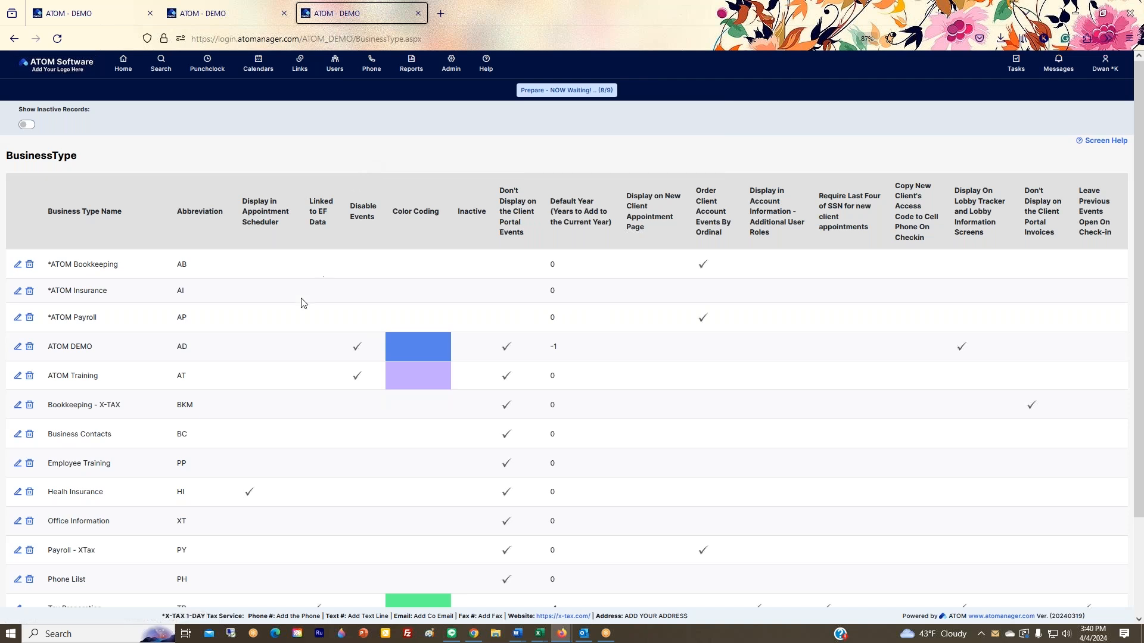
pyautogui.scroll(-2, 301, 301)
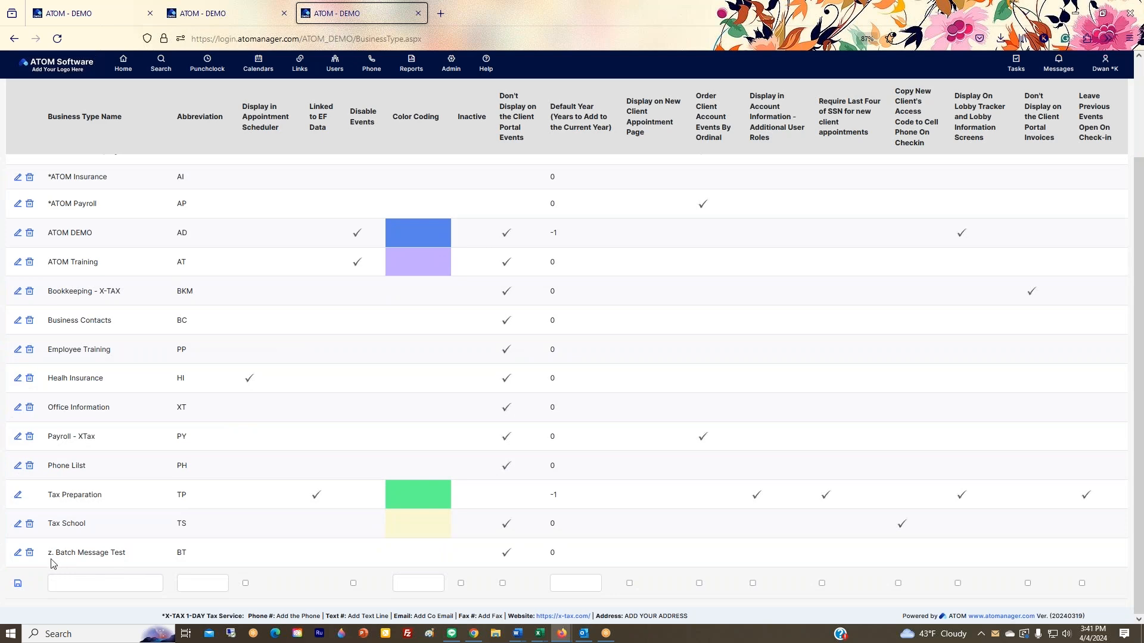
pyautogui.scroll(3, 56, 536)
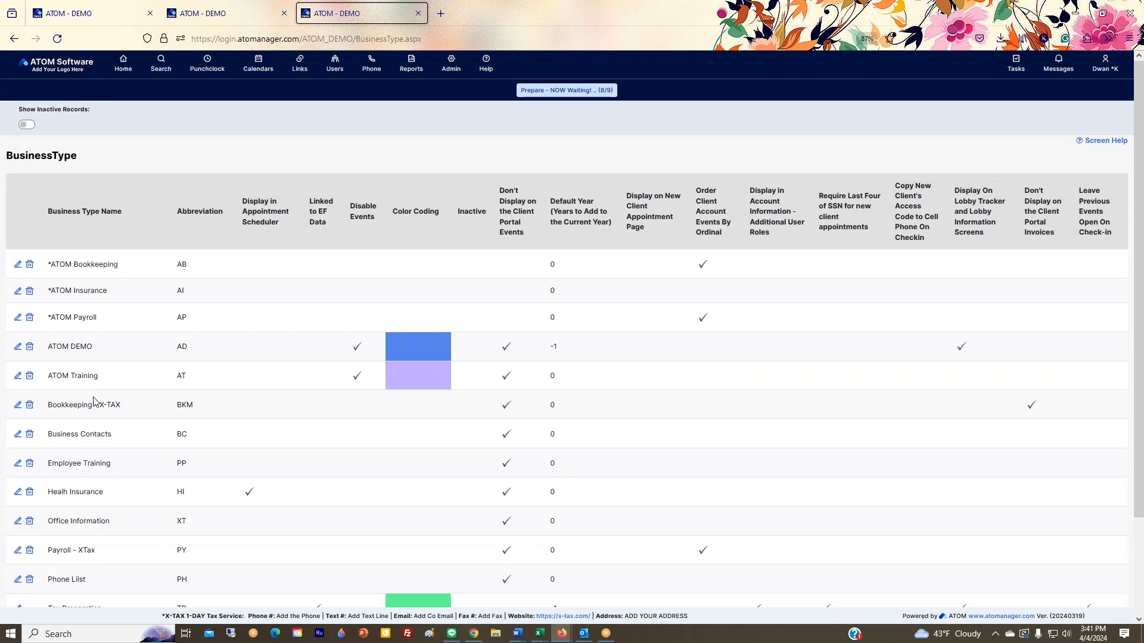
pyautogui.scroll(-3, 89, 396)
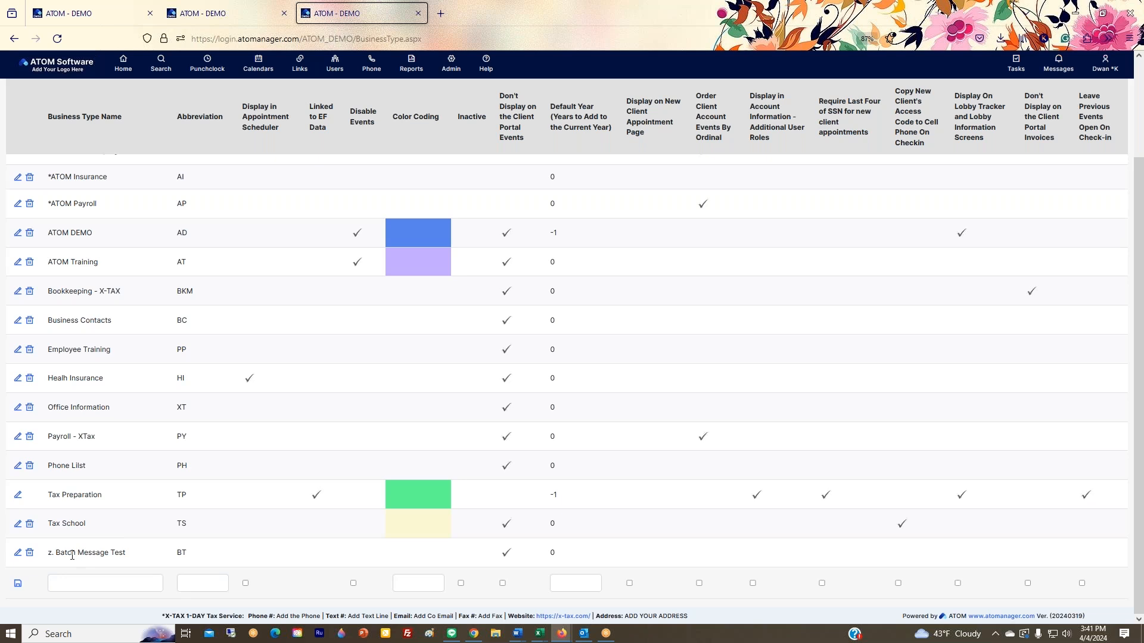
pyautogui.scroll(3, 73, 554)
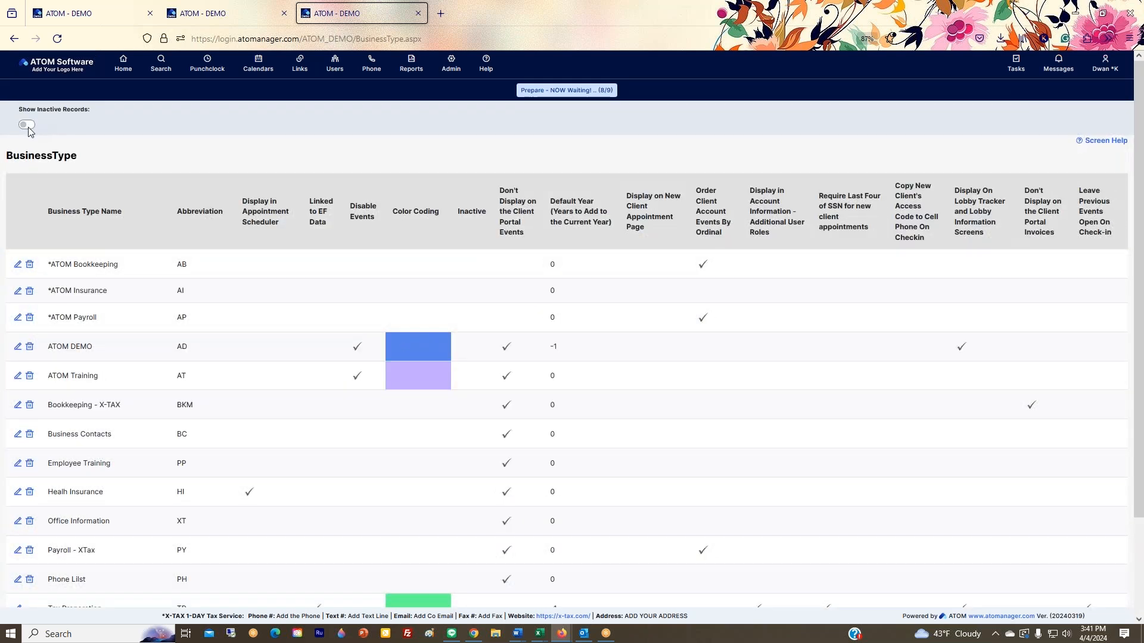
# - Show the inactive business types to review them, and return to the active list
pyautogui.click(27, 124)
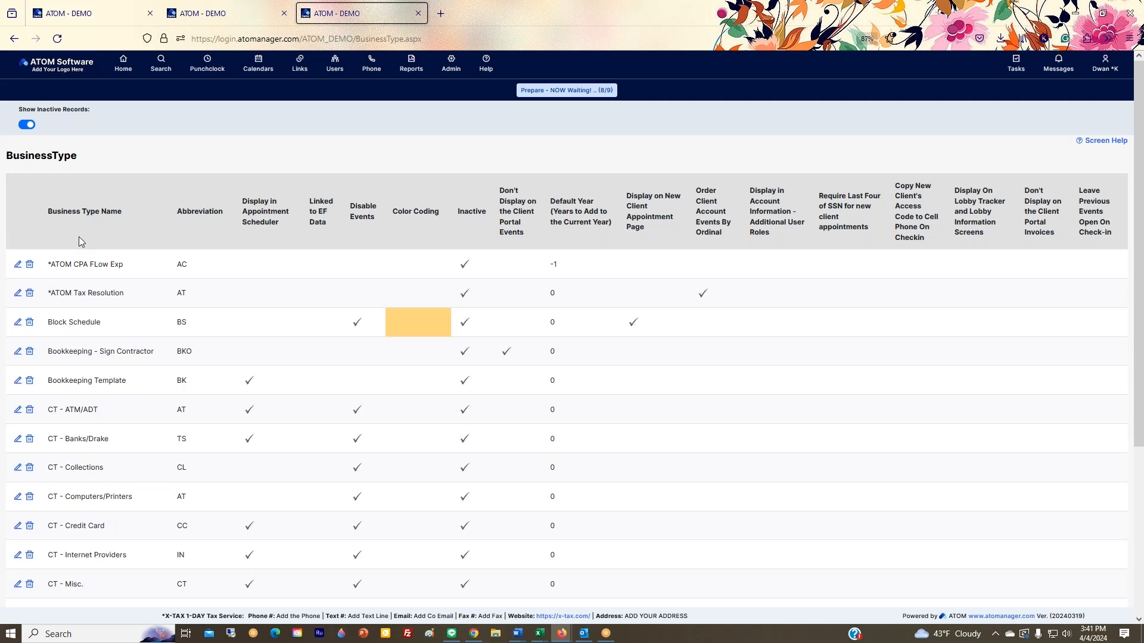
pyautogui.scroll(-3, 78, 237)
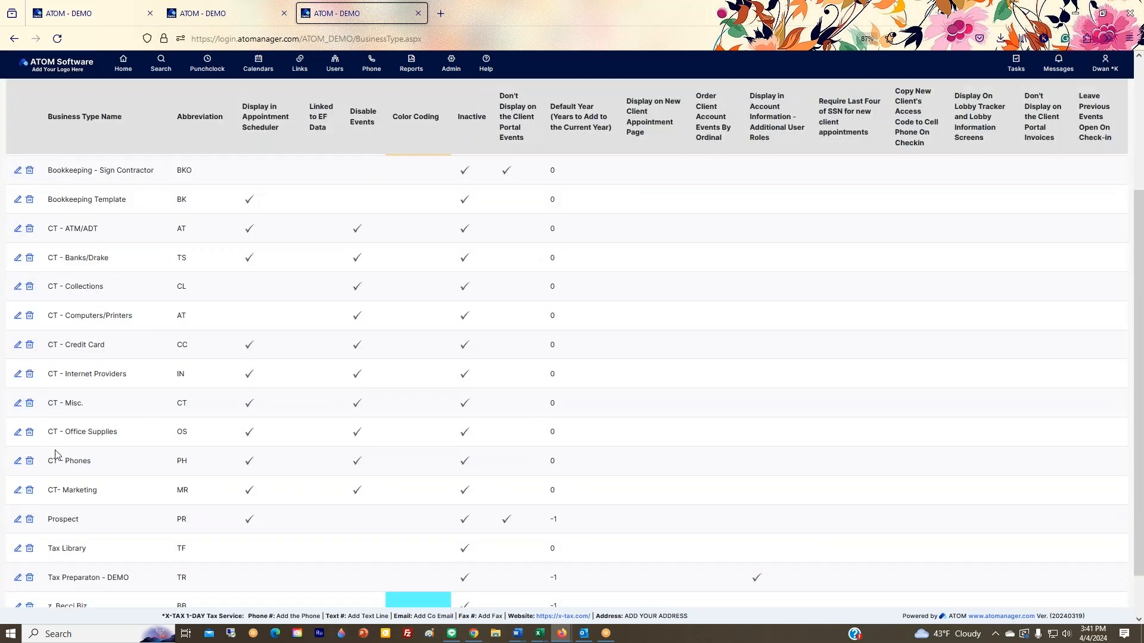
pyautogui.scroll(-2, 117, 602)
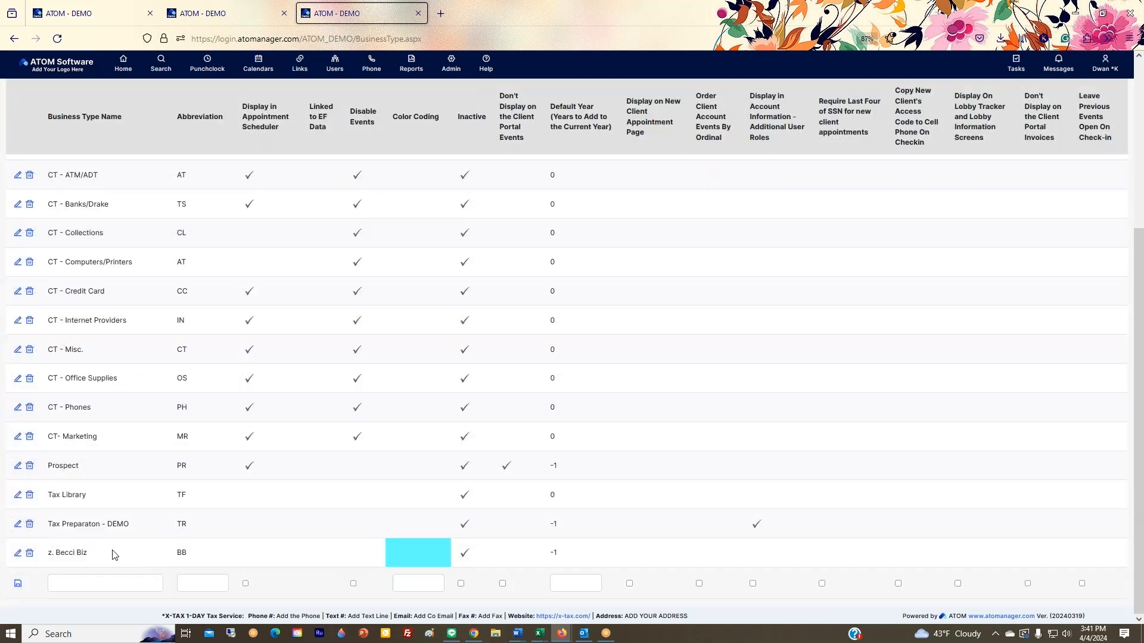
pyautogui.scroll(5, 116, 556)
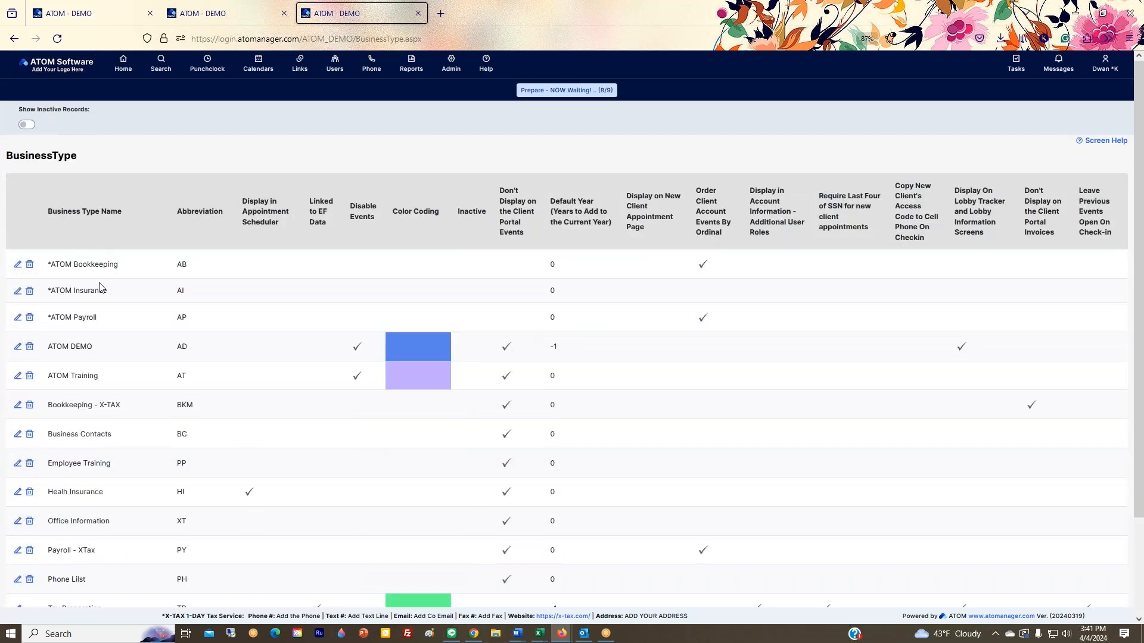
# - Enter z2. Batch Message Example as the name of a new business type in the blank entry row
pyautogui.scroll(-4, 100, 288)
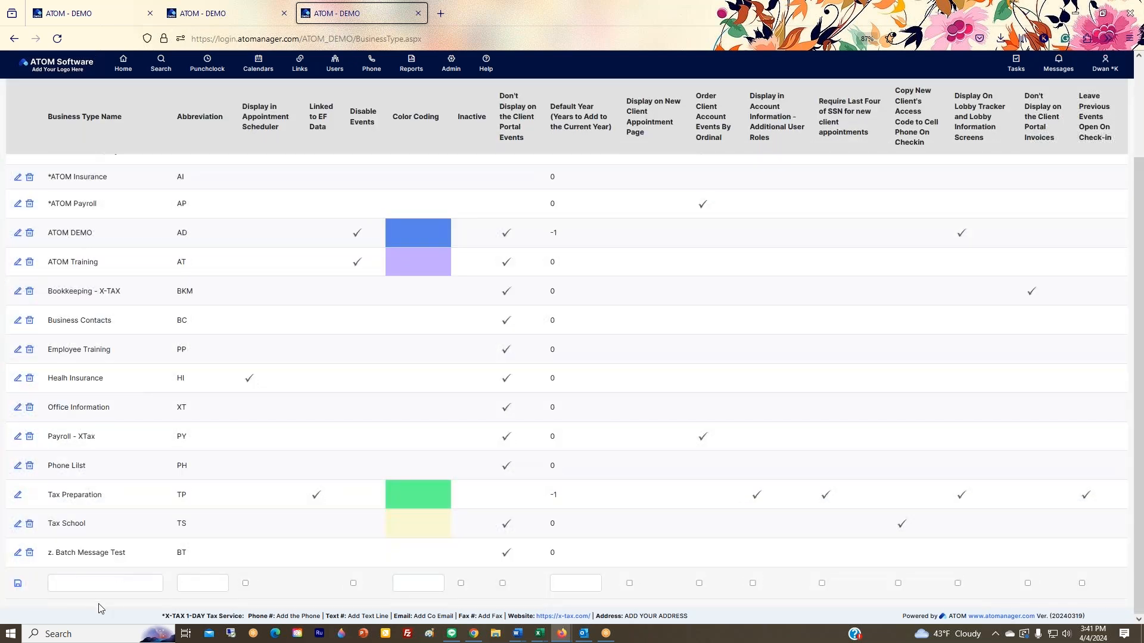
pyautogui.click(89, 584)
pyautogui.write('z. 2')
pyautogui.press('BackSpace')
pyautogui.press('BackSpace')
pyautogui.press('BackSpace')
pyautogui.write('2. Batch Message E')
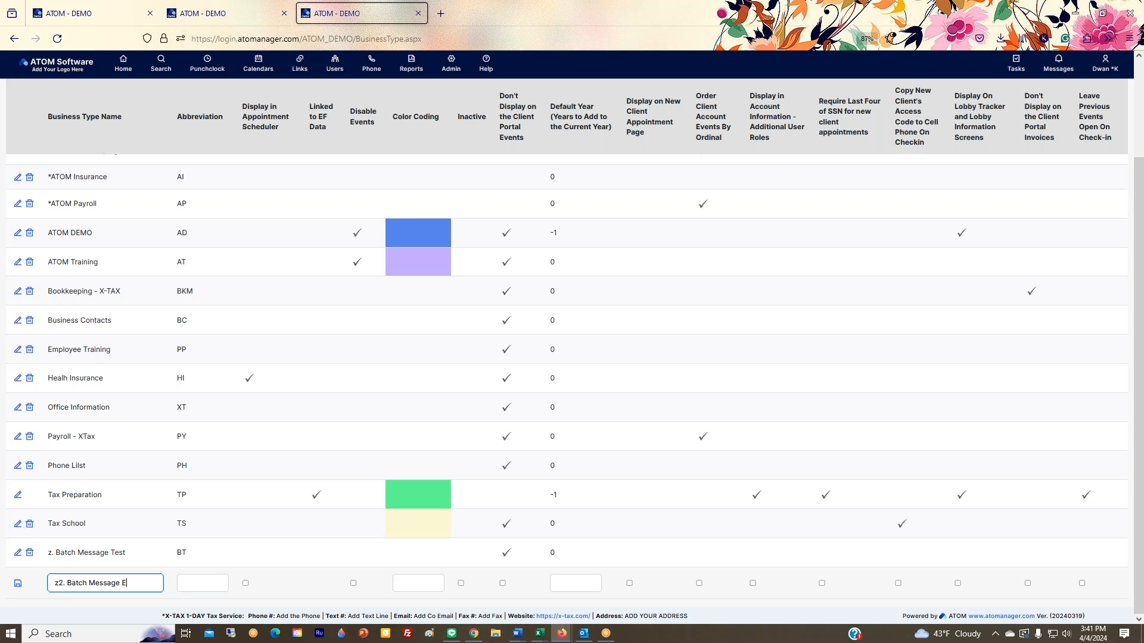
pyautogui.write('xample')
pyautogui.press('Tab')
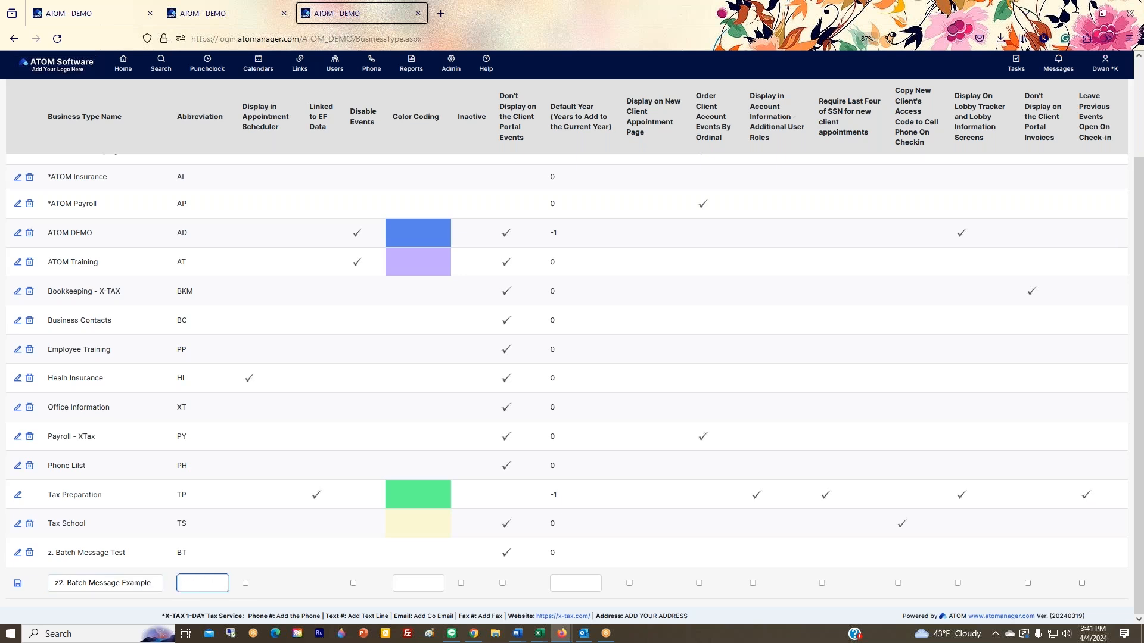
# - Give the new business type the abbreviation B2 and save the record
pyautogui.write('B@')
pyautogui.press('BackSpace')
pyautogui.write('2')
pyautogui.click(18, 583)
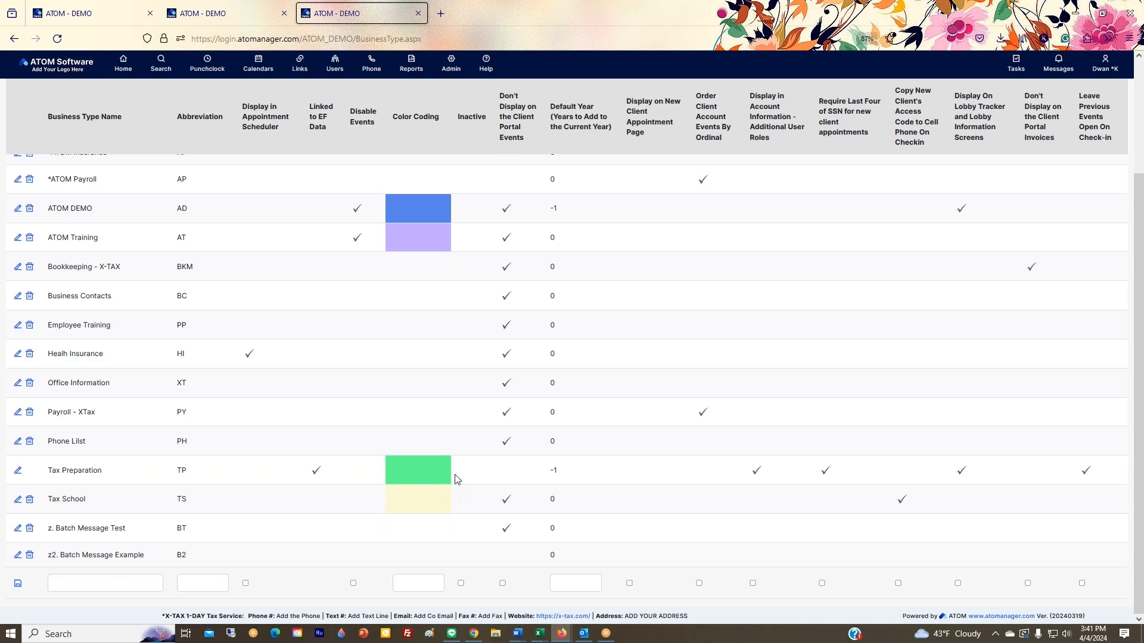
# - Open the Event Status / Office Events setup and filter it to the z2. Batch Message Example business type
pyautogui.scroll(3, 455, 477)
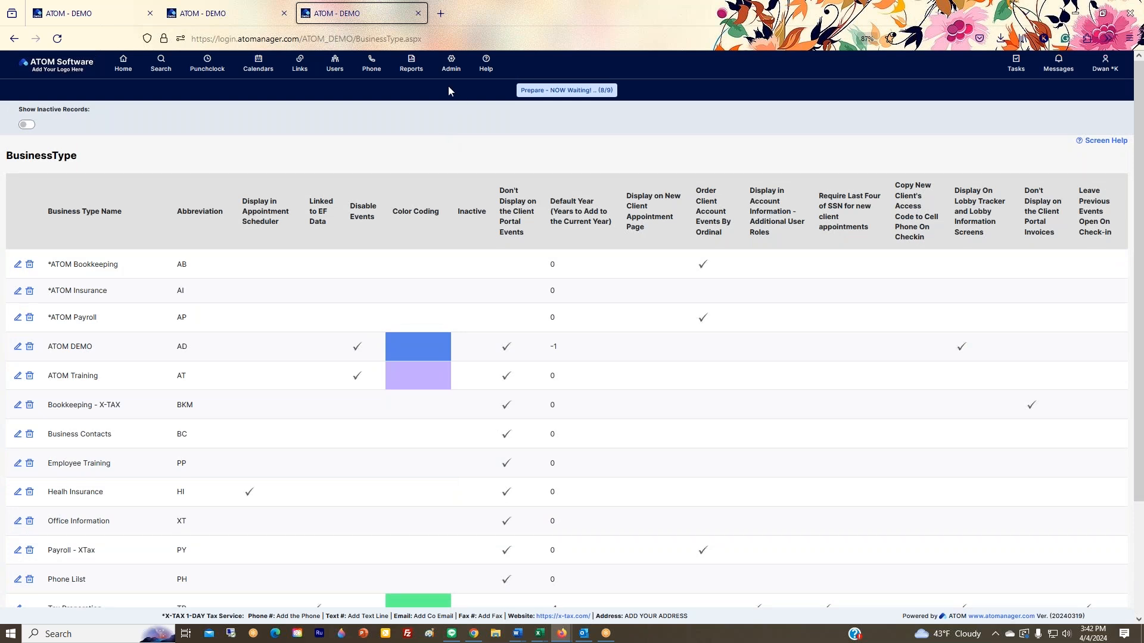
pyautogui.click(451, 66)
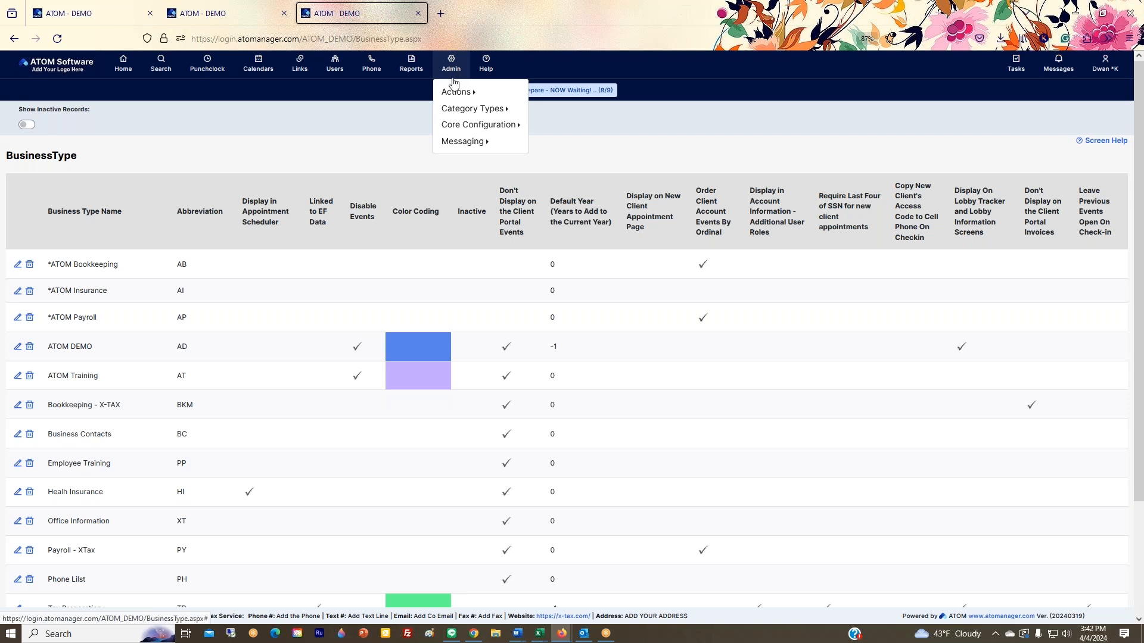
pyautogui.moveTo(458, 111)
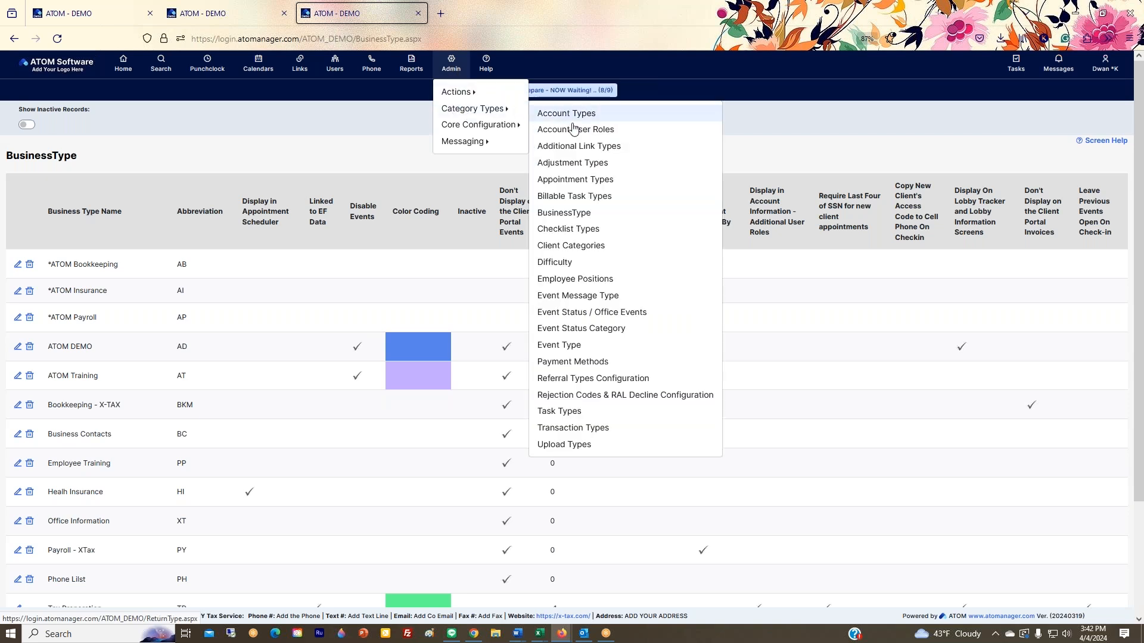
pyautogui.click(582, 318)
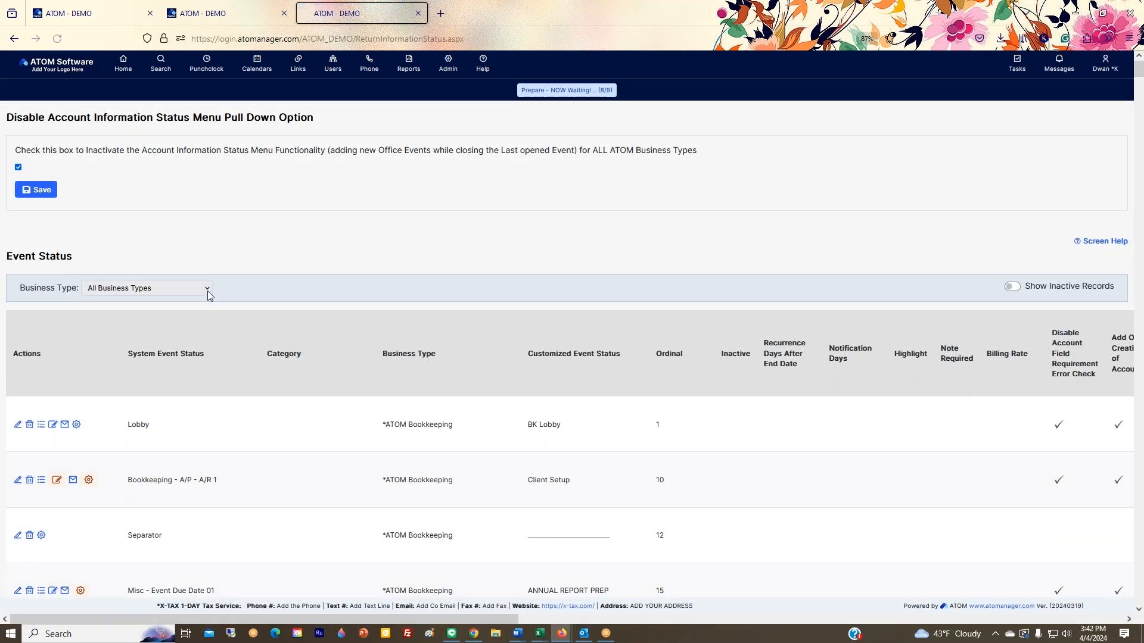
pyautogui.click(207, 291)
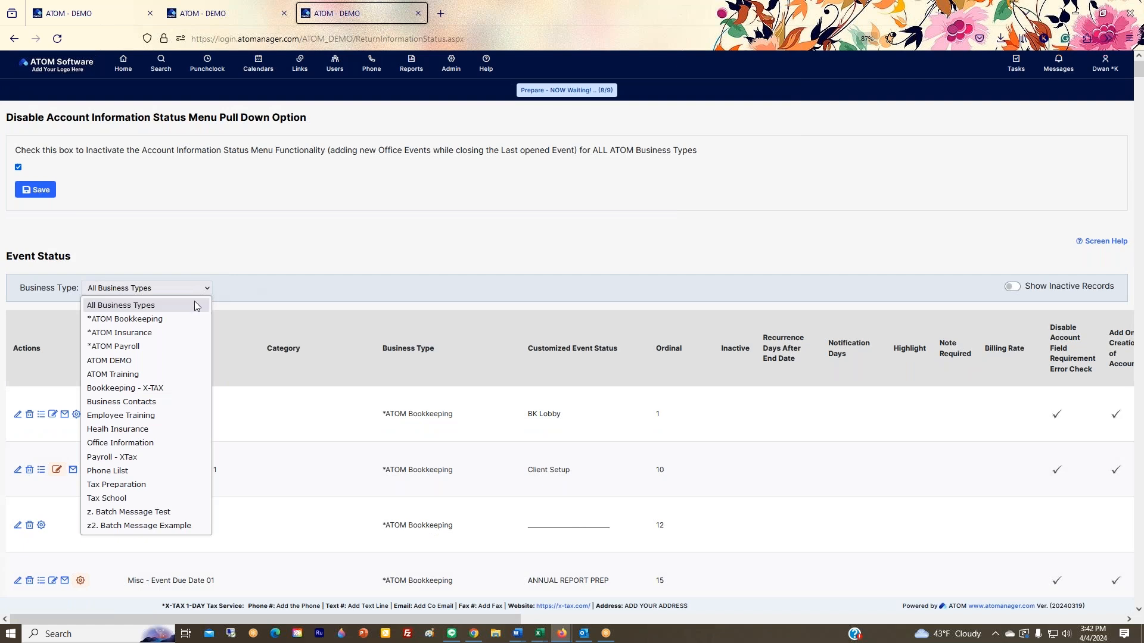
pyautogui.click(145, 526)
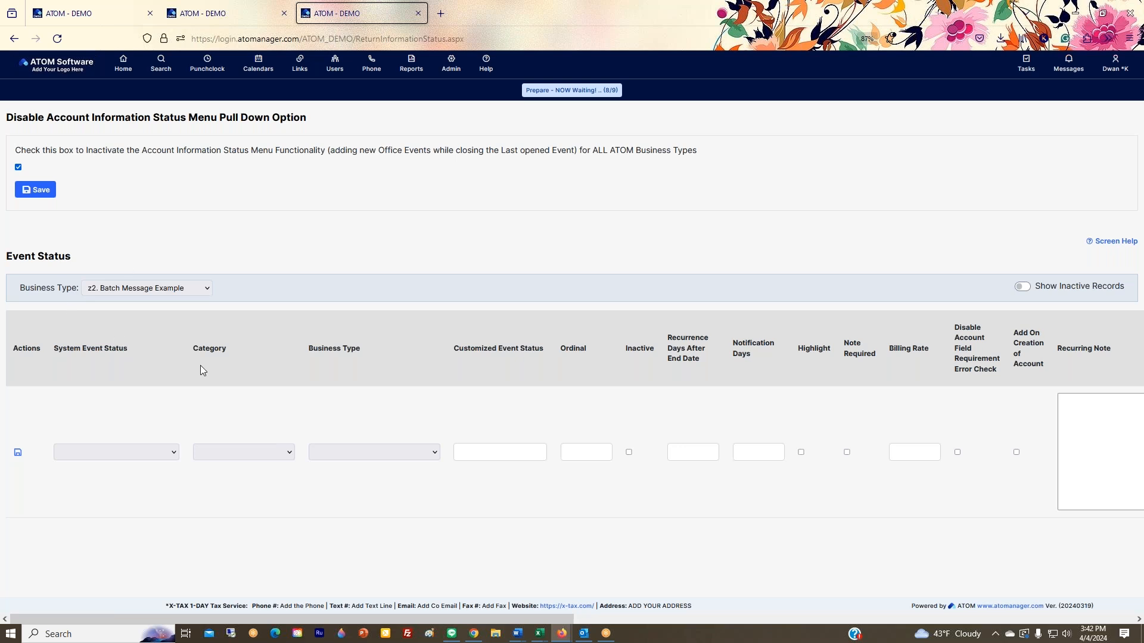
# - View the event statuses of z. Batch Message Test for reference, and return the filter to z2. Batch Message Example
pyautogui.click(158, 296)
pyautogui.click(182, 508)
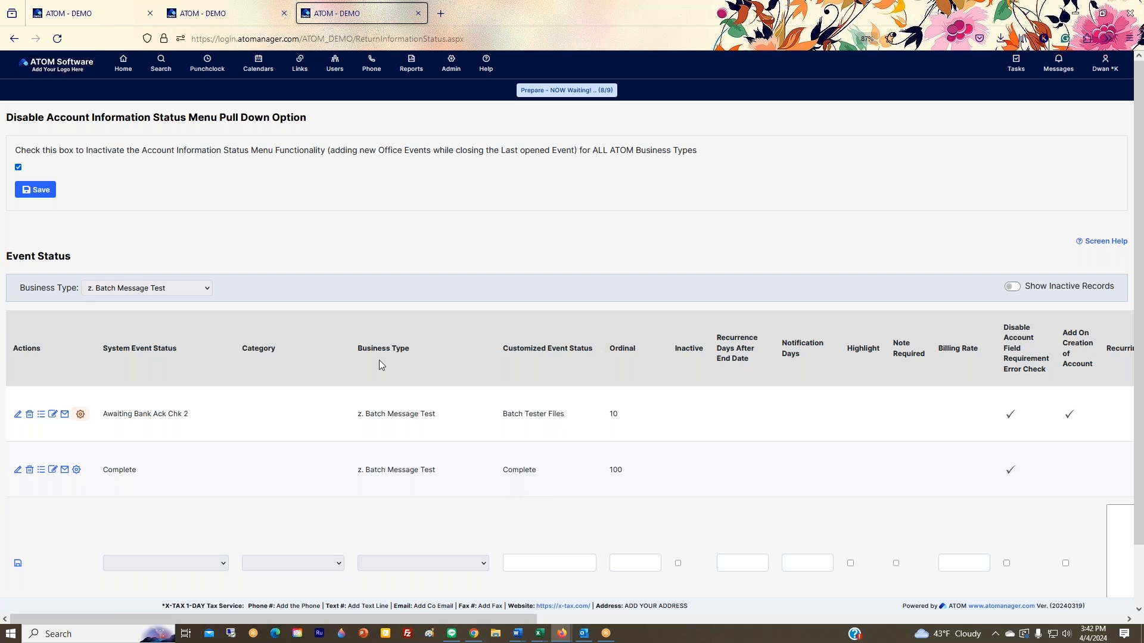
pyautogui.click(201, 288)
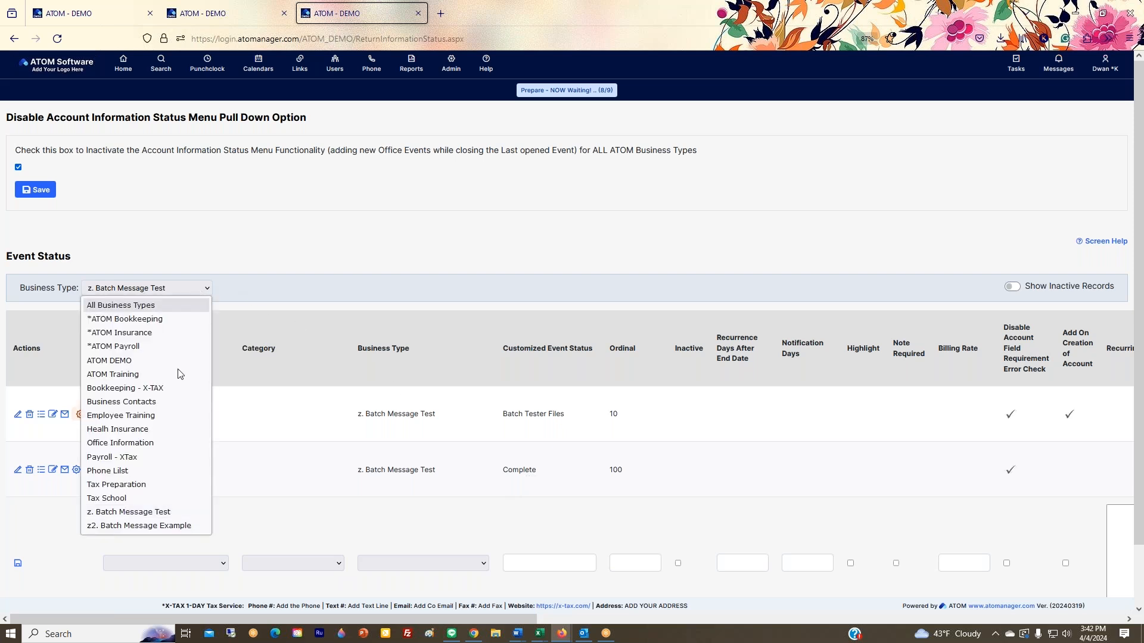
pyautogui.click(182, 527)
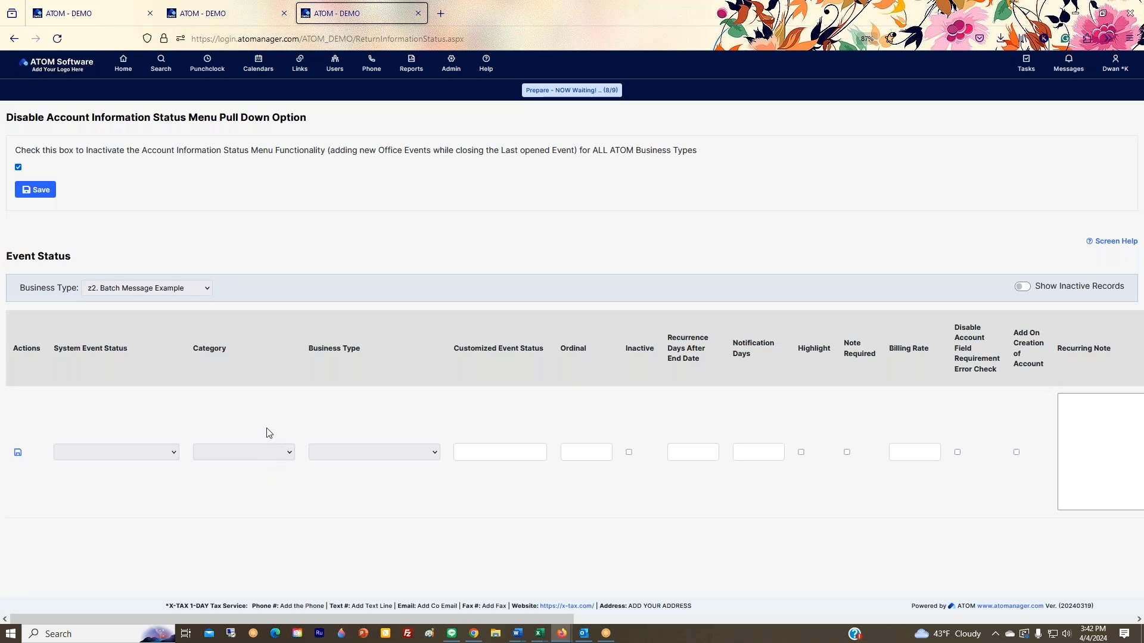
# - Assign the new event status the system status Misc - Event Due Date 01 and business type z2. Batch Message Example, leaving the category blank
pyautogui.click(161, 457)
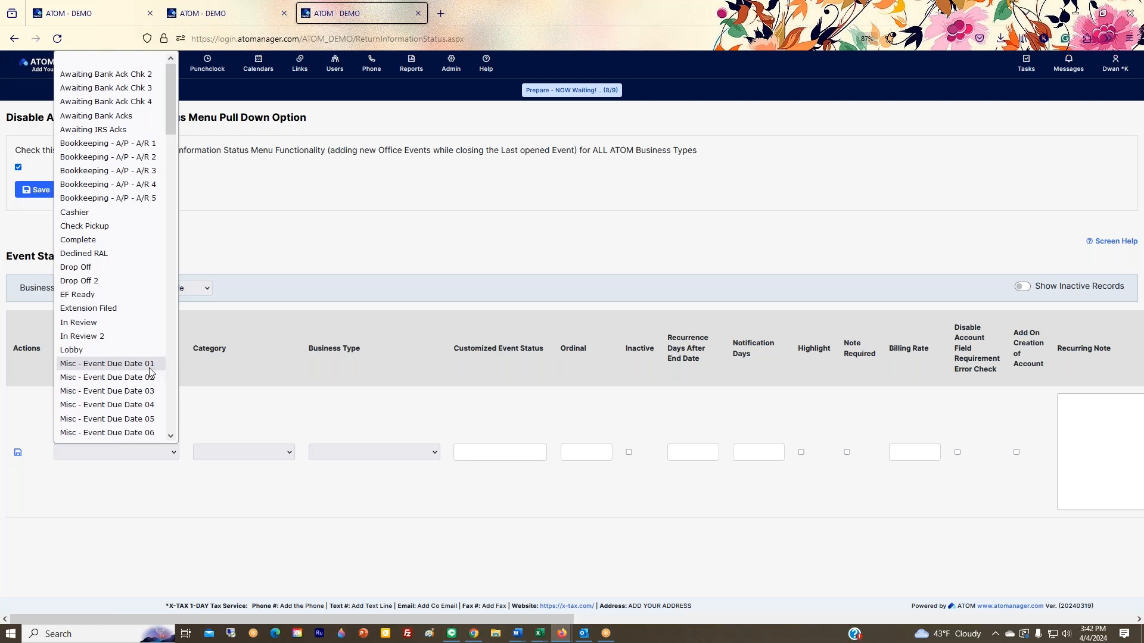
pyautogui.scroll(-18, 148, 369)
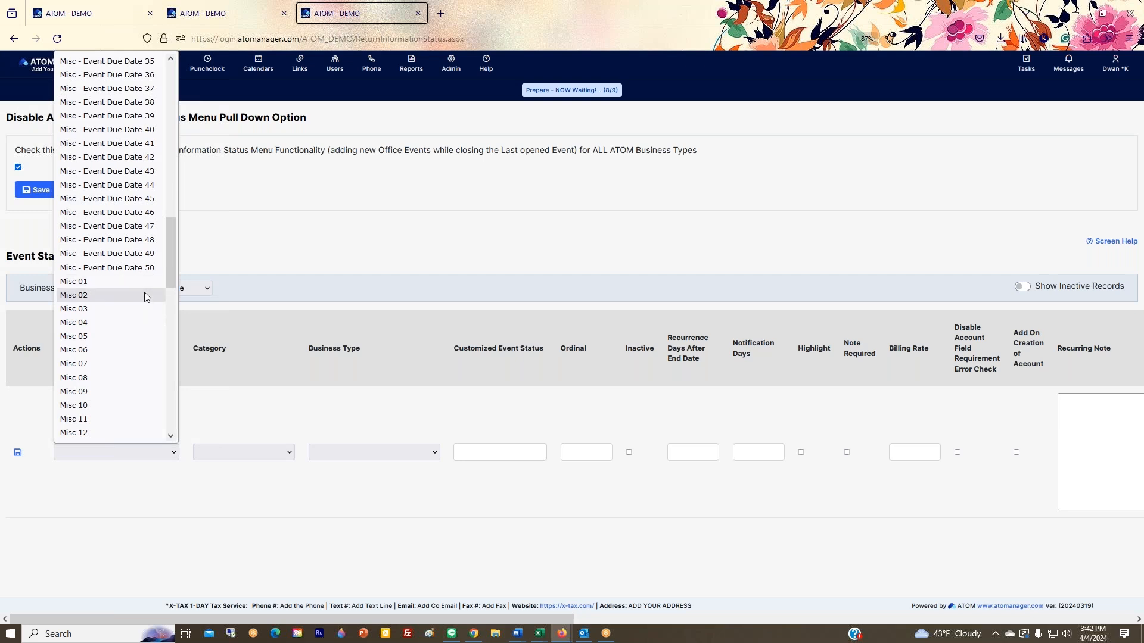
pyautogui.scroll(16, 148, 280)
pyautogui.click(149, 254)
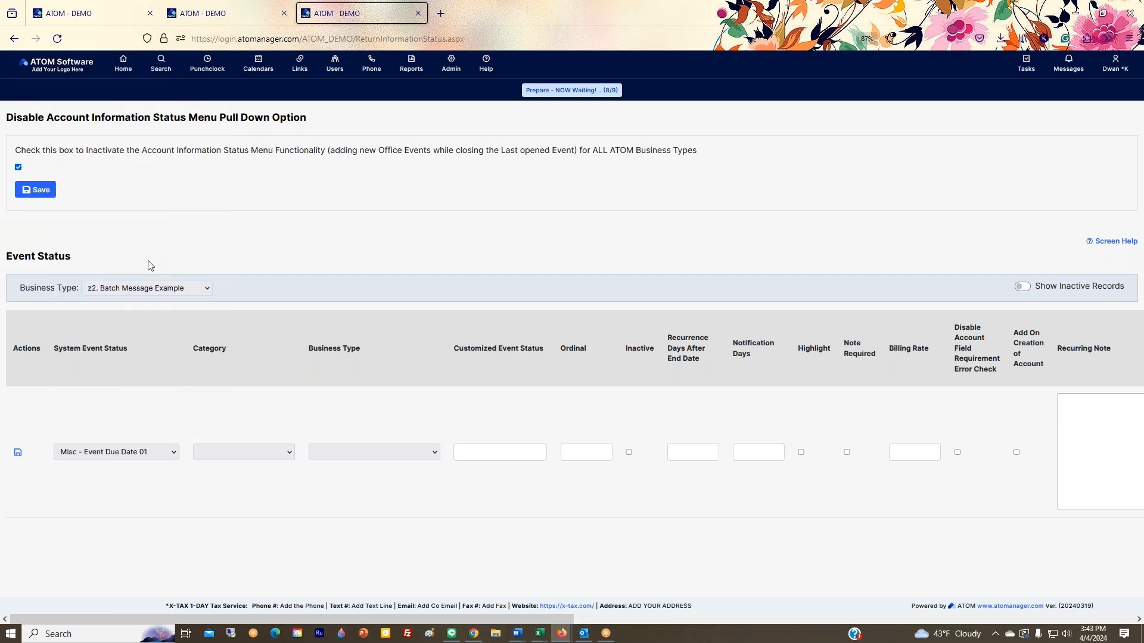
pyautogui.click(234, 454)
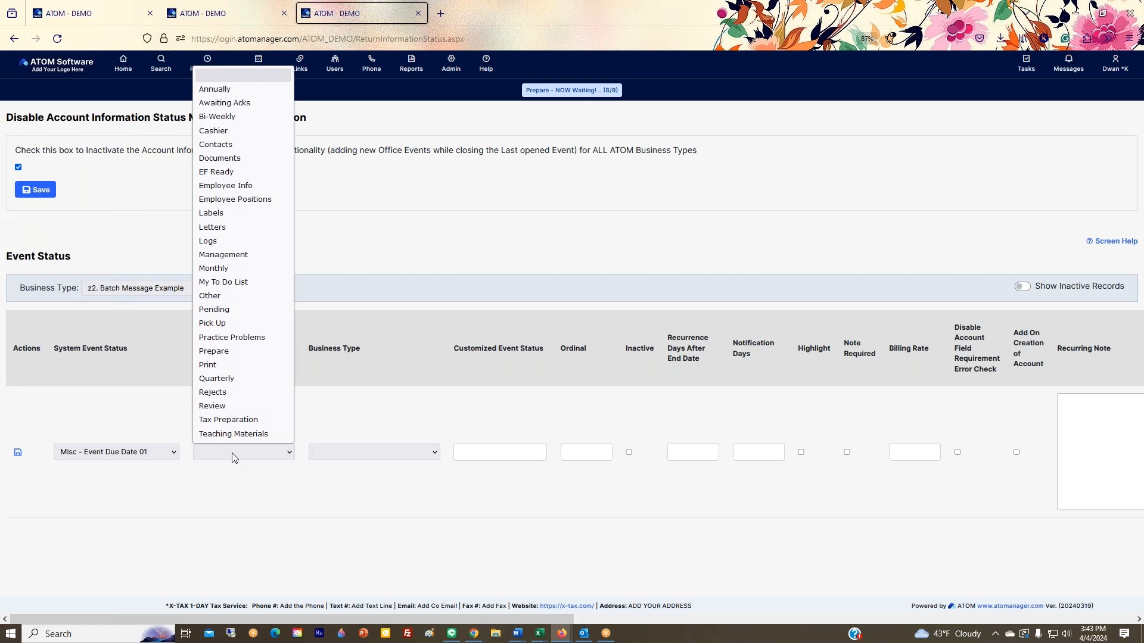
pyautogui.click(231, 453)
pyautogui.click(386, 451)
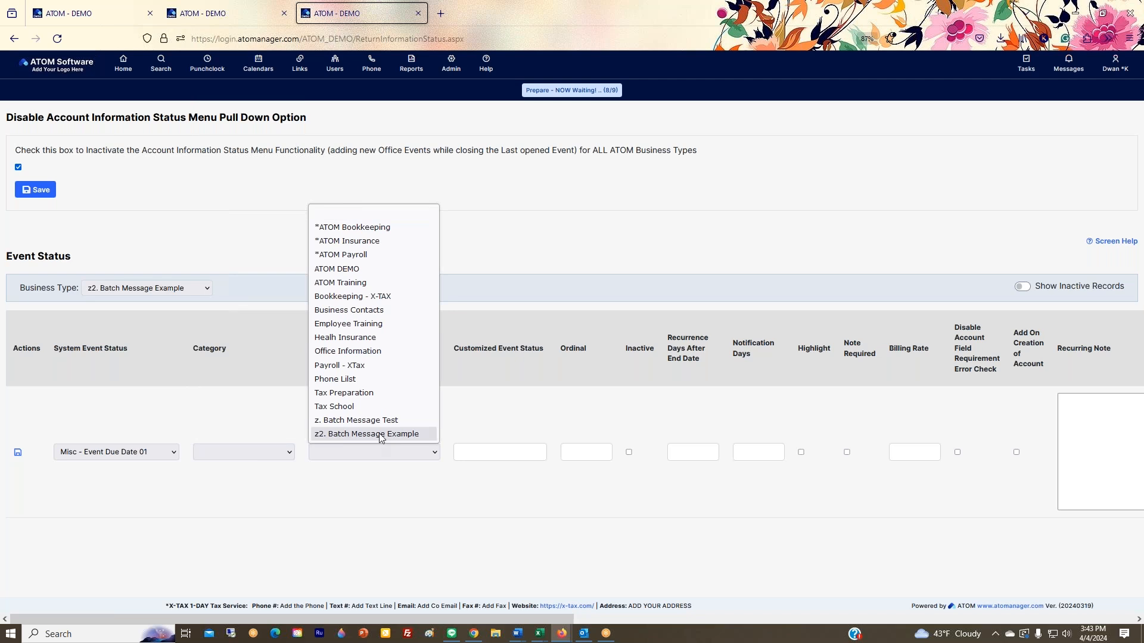
pyautogui.click(379, 434)
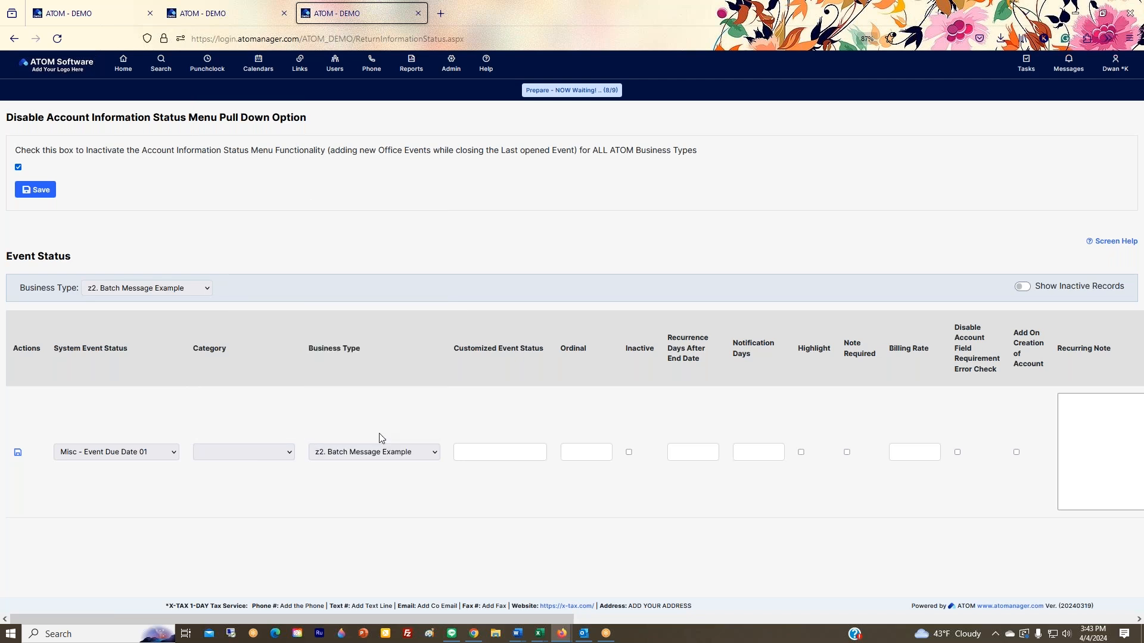
# - Set the customized event status to Batch Text Users with ordinal 10
pyautogui.click(482, 453)
pyautogui.write('Batch Text Users')
pyautogui.press('Tab')
pyautogui.write('10')
# - Enable Disable Account Field Requirement Error Check and Add On Creation of Account for the new event status, and save it
pyautogui.click(958, 453)
pyautogui.click(1017, 452)
pyautogui.click(17, 454)
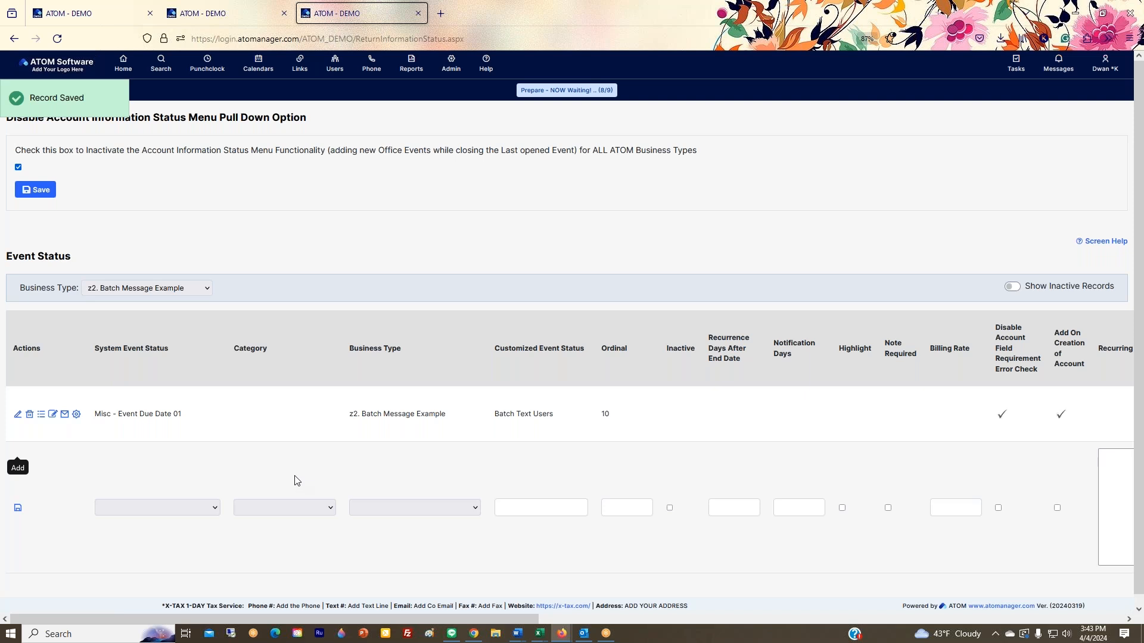
# - Review the Account Received Date and Email / Cell Phone / Provider columns in the Batch Tester Files list for reference
pyautogui.click(115, 16)
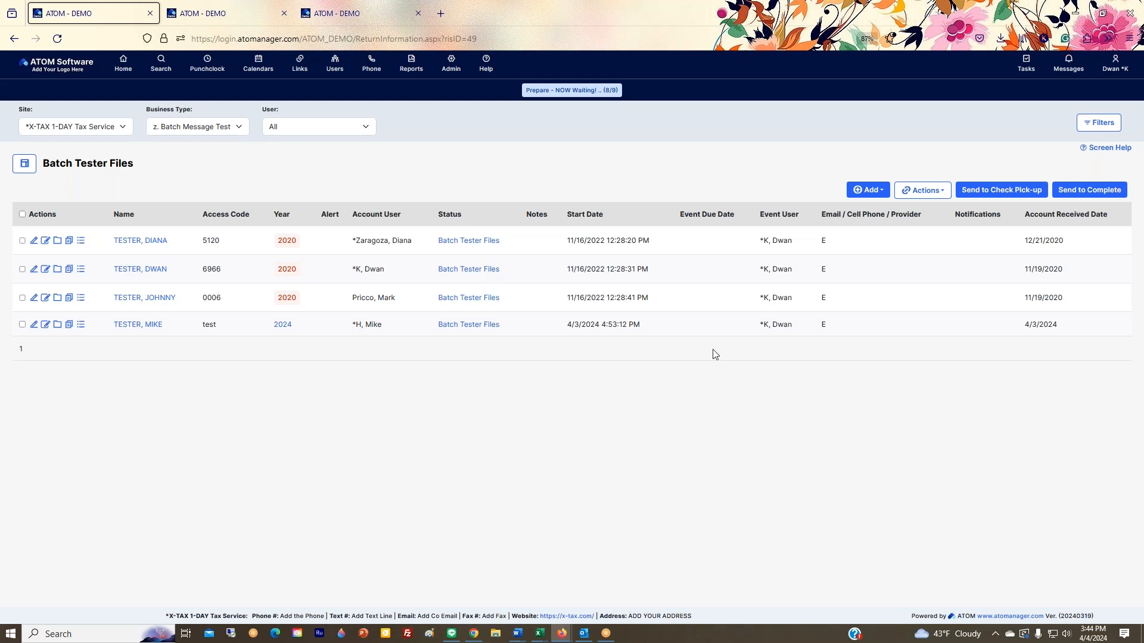
pyautogui.moveTo(1024, 215); pyautogui.dragTo(1111, 219)
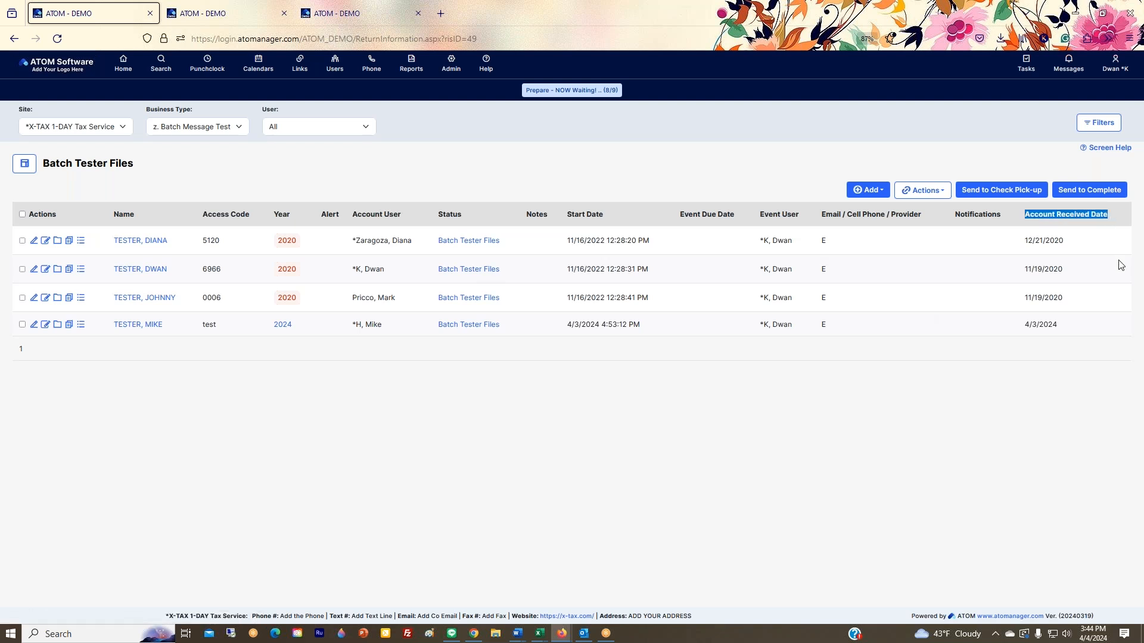
pyautogui.moveTo(820, 216); pyautogui.dragTo(922, 219)
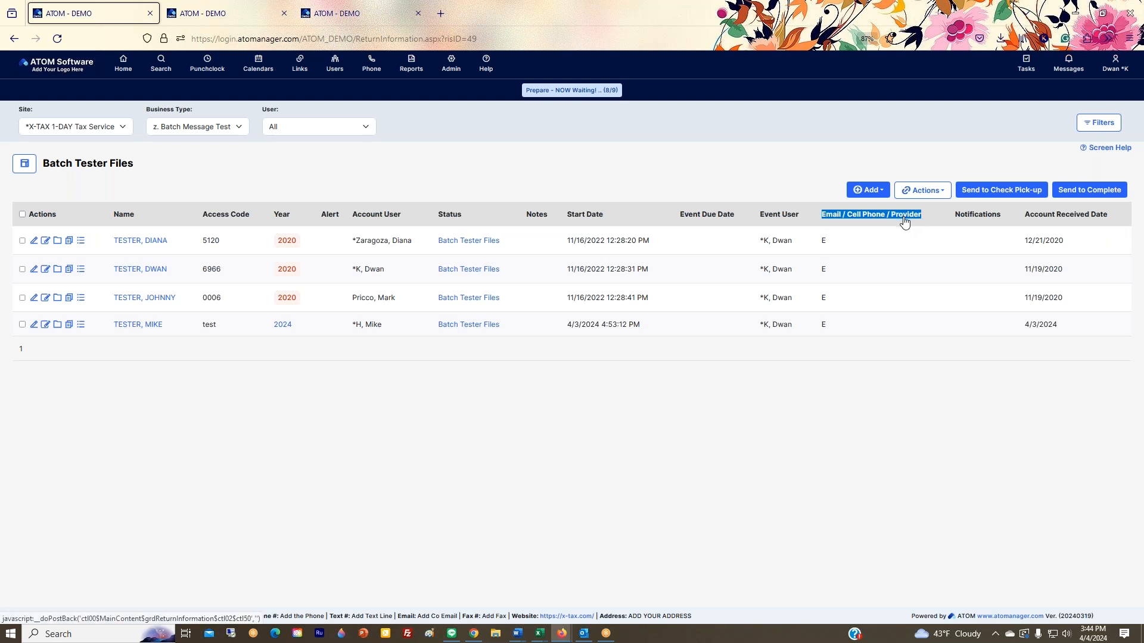
pyautogui.click(847, 246)
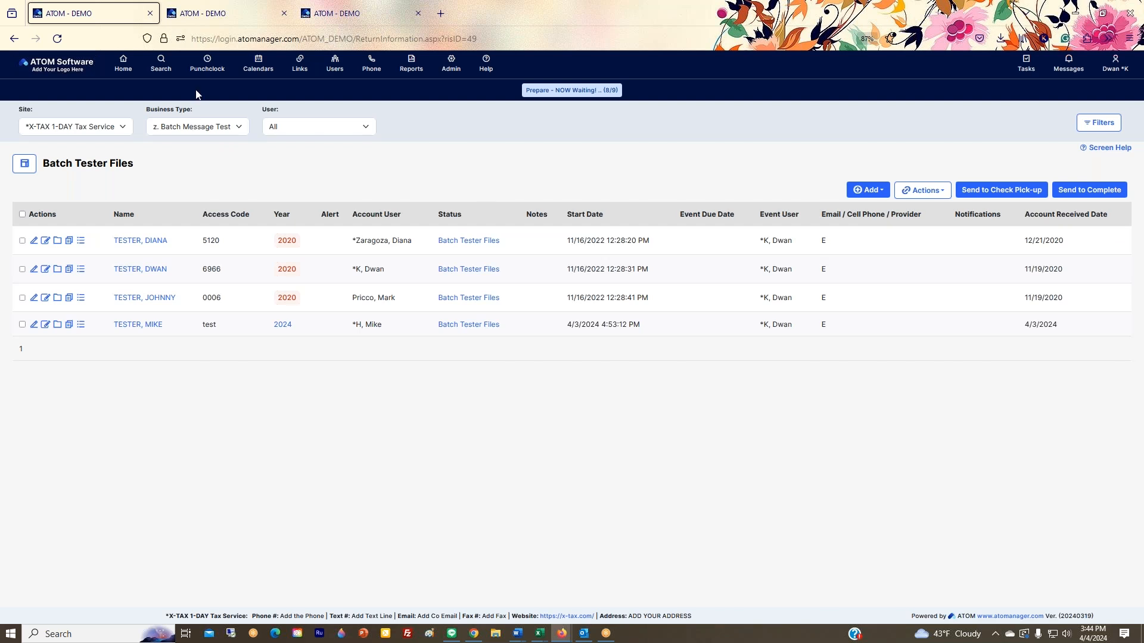
# - Make the Account Received Date and Email / Cell Phone / Provider columns visible for Batch Text Users, save, and return to the event statuses
pyautogui.click(332, 17)
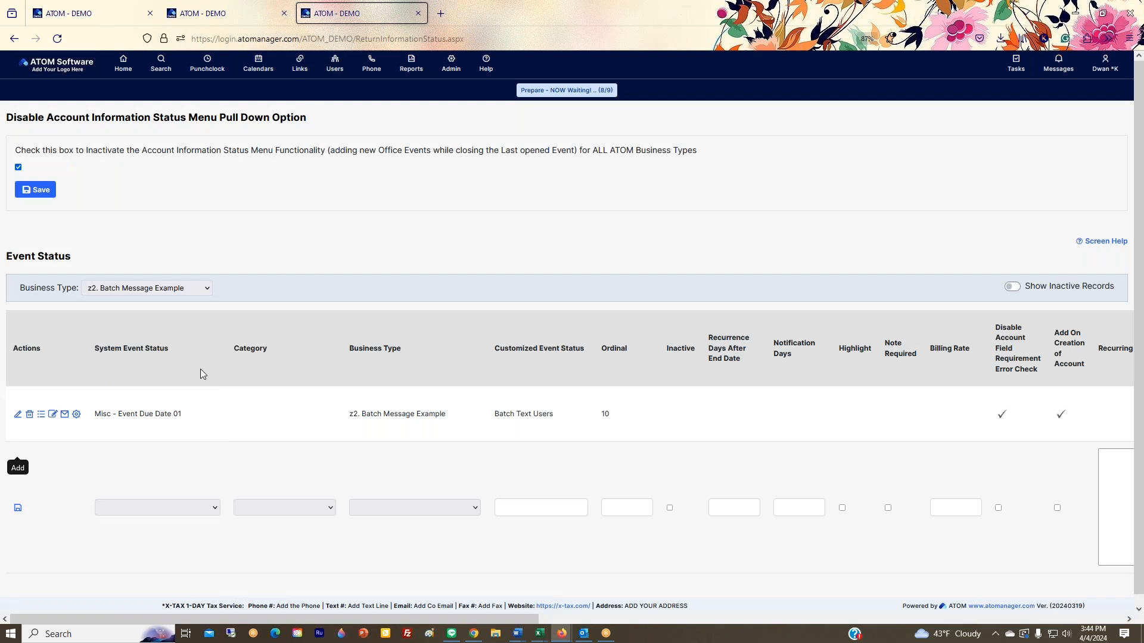
pyautogui.click(78, 416)
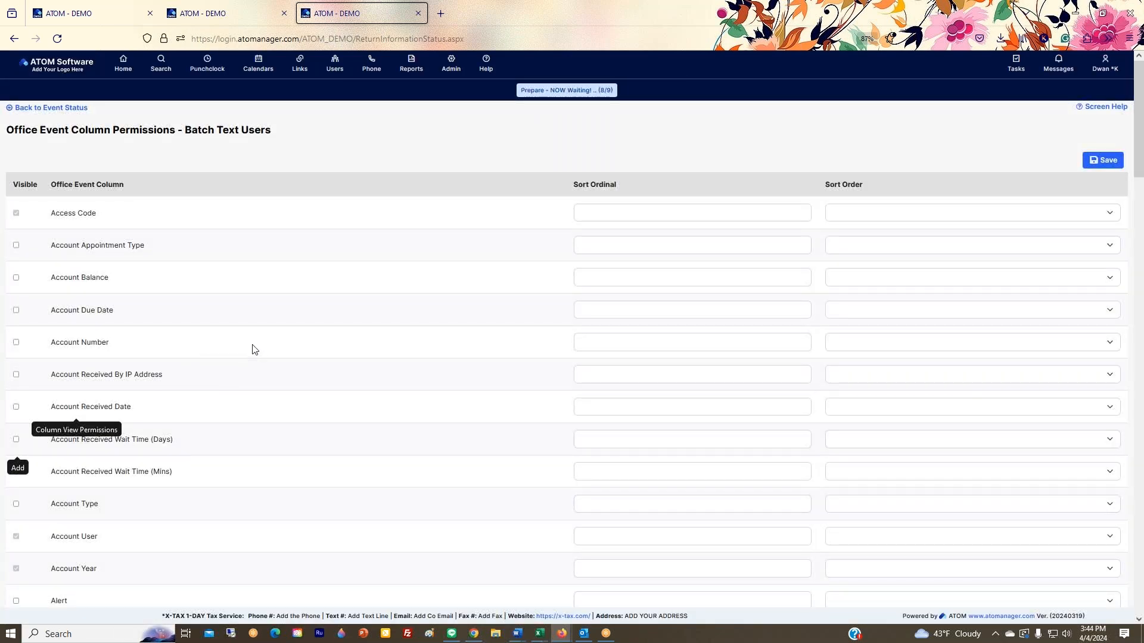
pyautogui.scroll(-3, 251, 350)
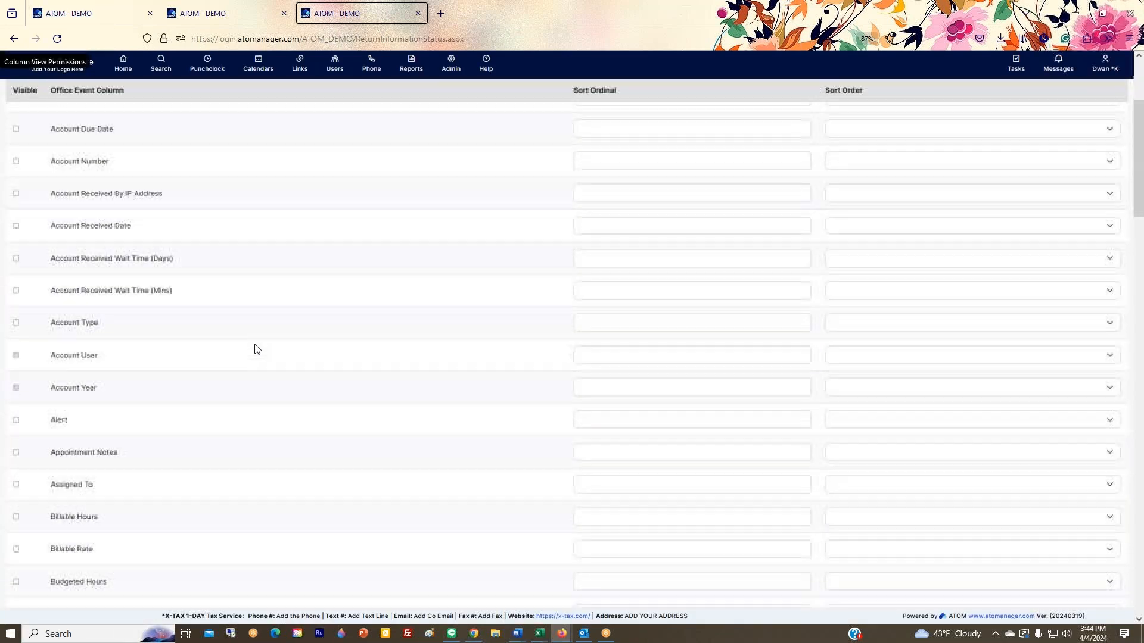
pyautogui.click(16, 226)
pyautogui.scroll(-10, 138, 408)
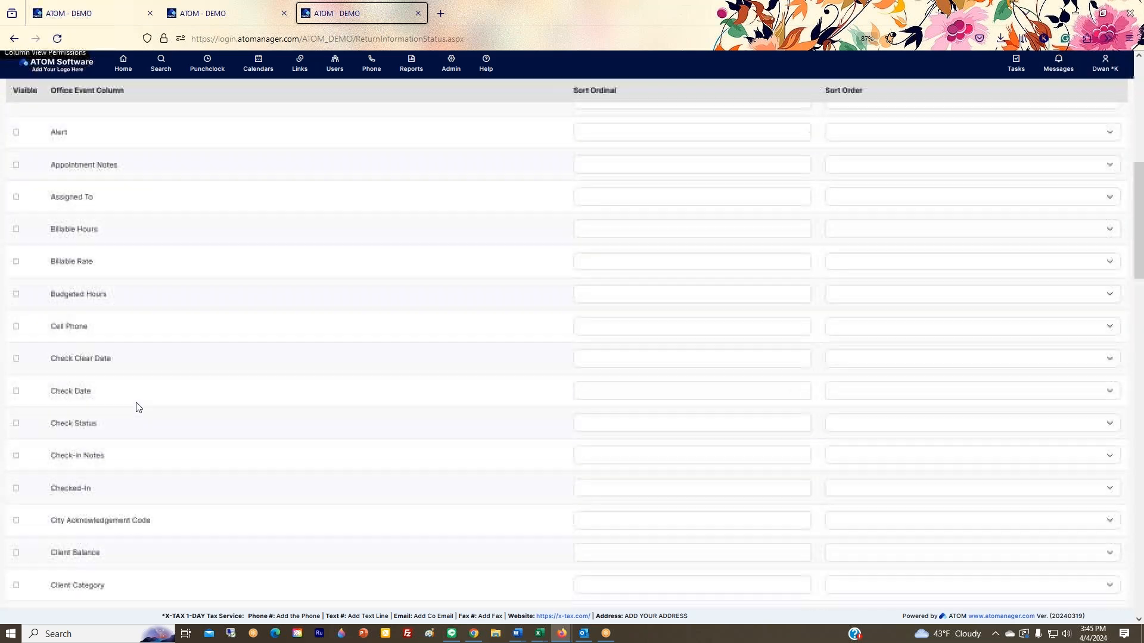
pyautogui.scroll(-5, 138, 408)
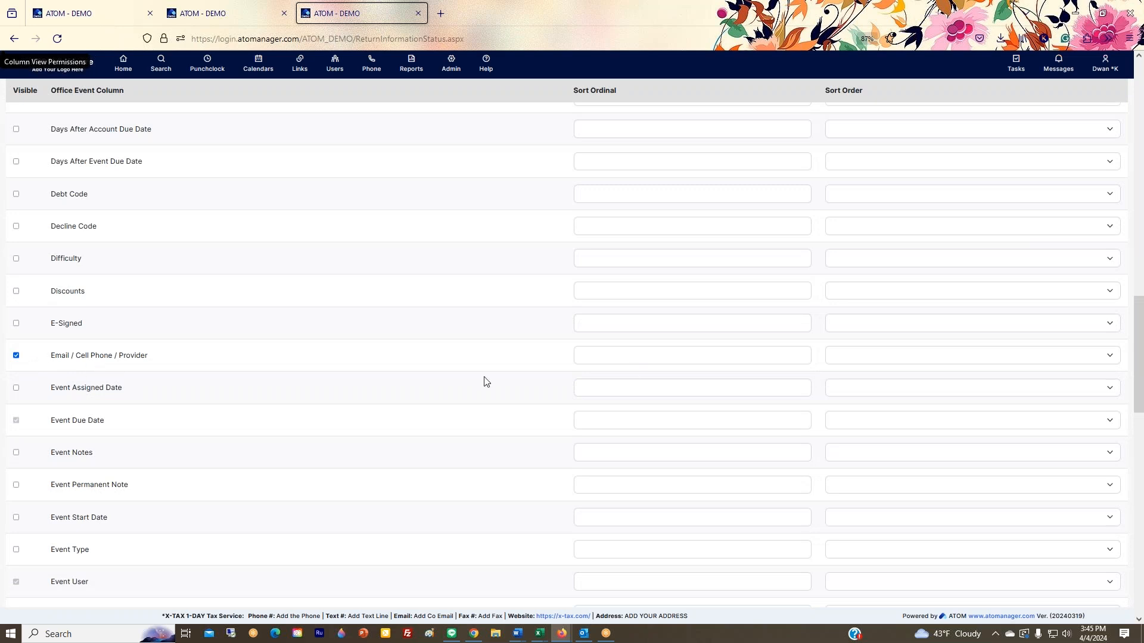
pyautogui.scroll(15, 968, 304)
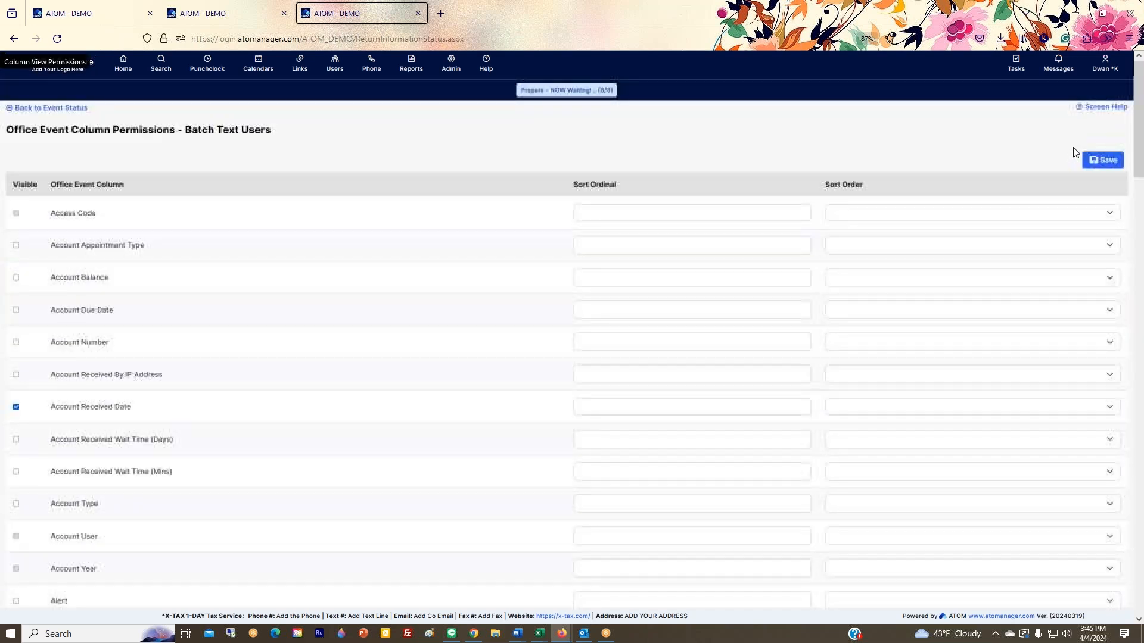
pyautogui.click(1102, 160)
pyautogui.click(45, 108)
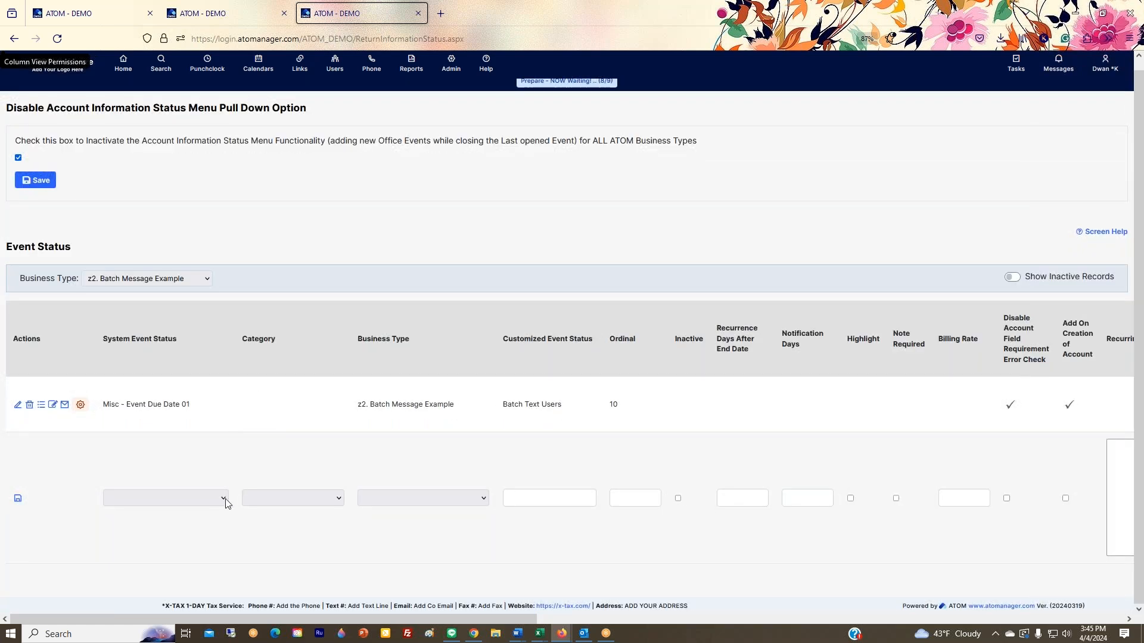
# - Assign another new event status the system status Complete and business type z2. Batch Message Example
pyautogui.click(225, 501)
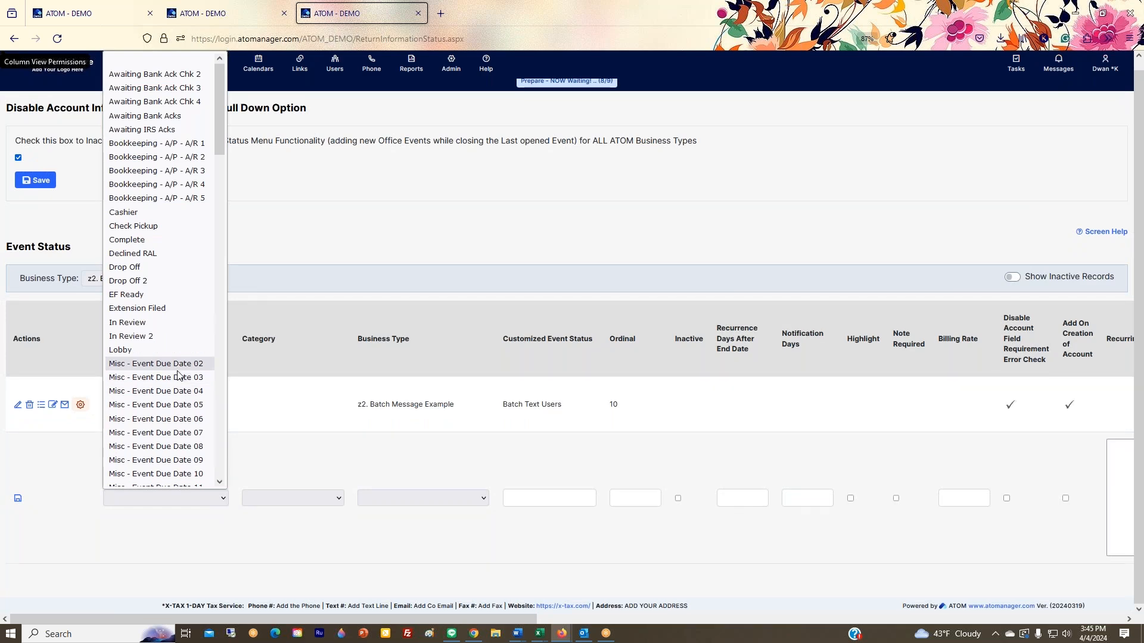
pyautogui.scroll(-15, 179, 376)
pyautogui.scroll(15, 179, 376)
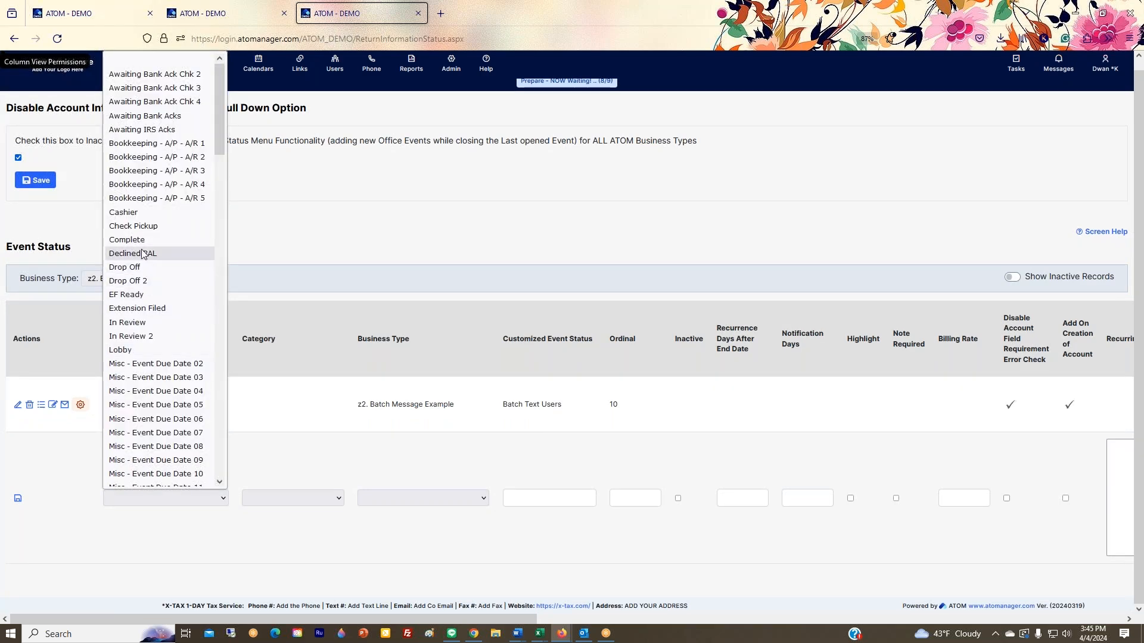
pyautogui.click(167, 241)
pyautogui.click(404, 498)
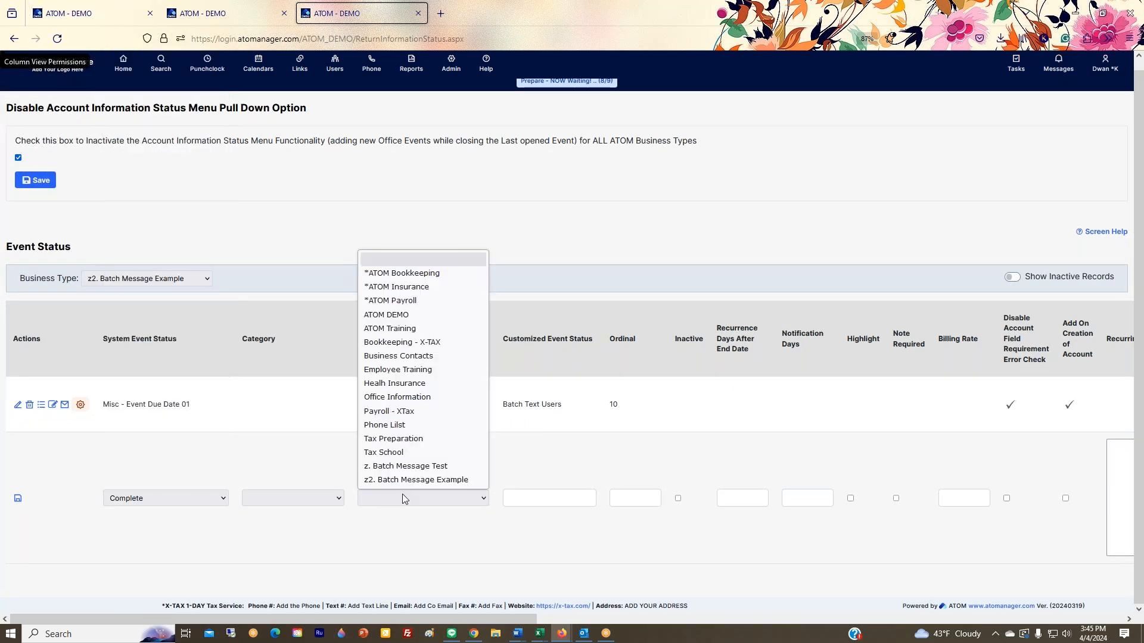
pyautogui.click(411, 480)
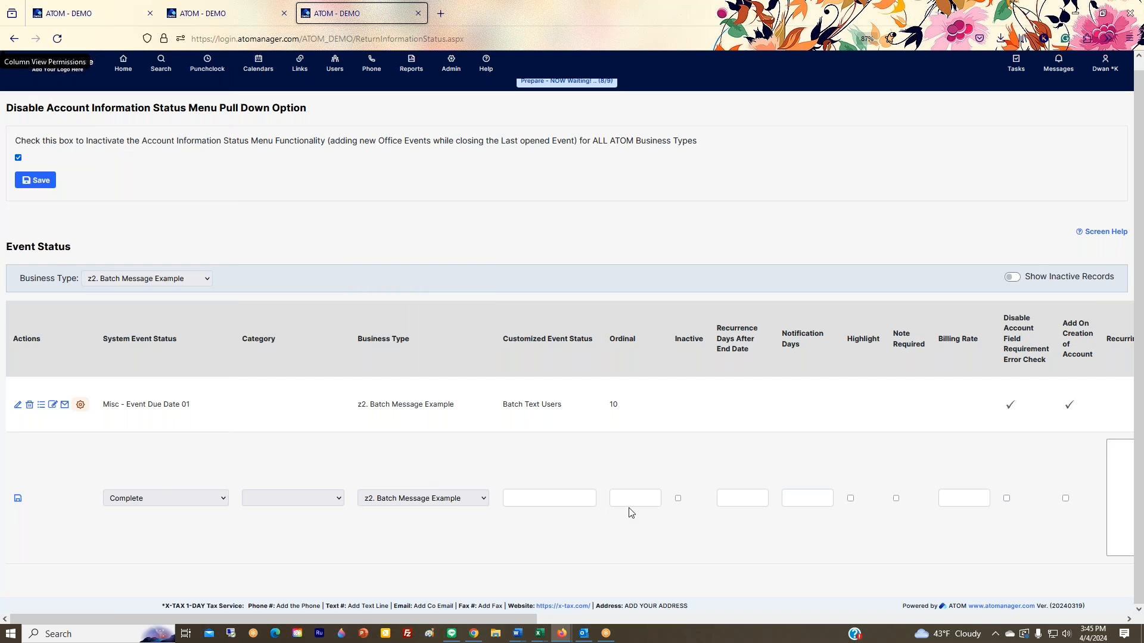
# - Name the customized status Complete with ordinal 100, enable Disable Account Field Requirement Error Check, and save the new event status
pyautogui.click(572, 501)
pyautogui.write('Complete')
pyautogui.click(609, 504)
pyautogui.write('100')
pyautogui.click(1006, 498)
pyautogui.click(18, 500)
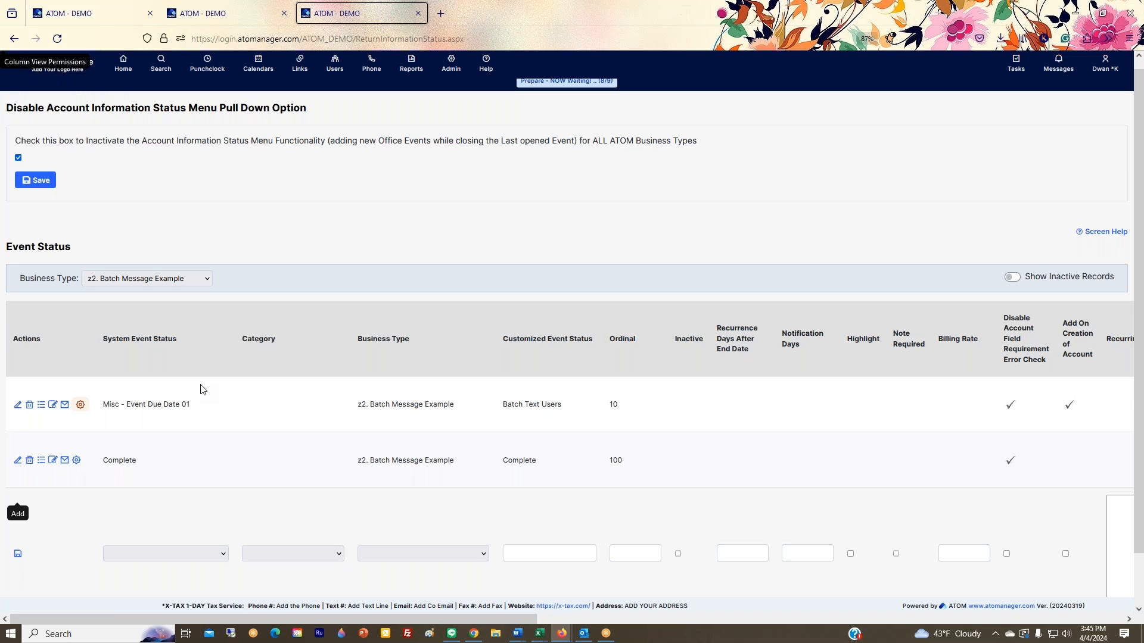
# - Switch the home overview to business type z2. Batch Message Example and view its Batch Text Users office events
pyautogui.click(85, 17)
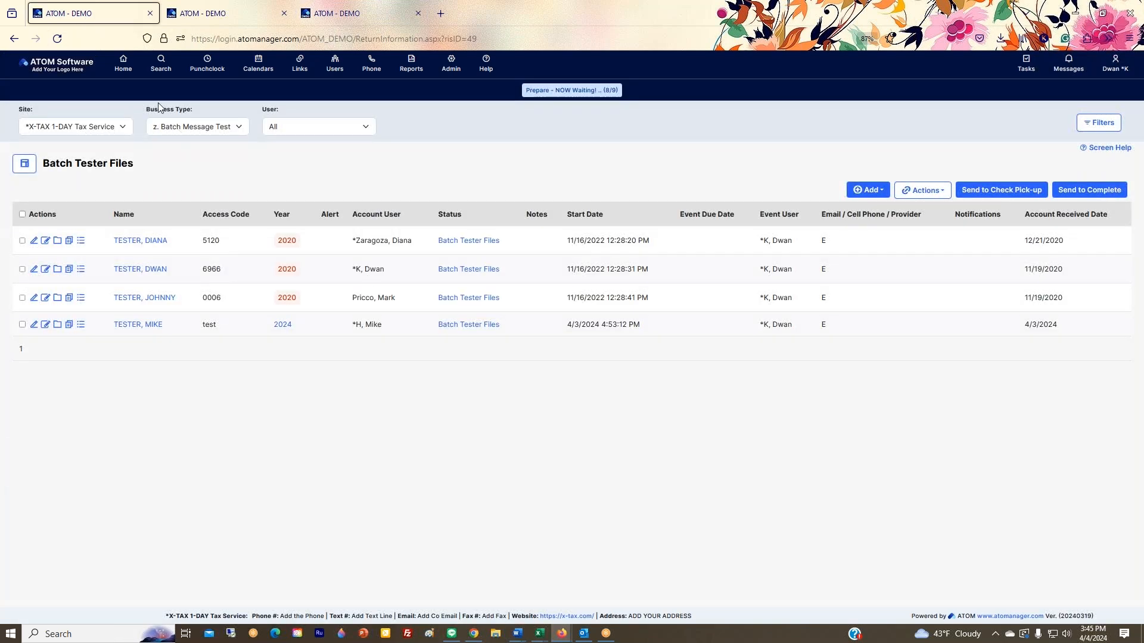
pyautogui.click(123, 63)
pyautogui.click(130, 129)
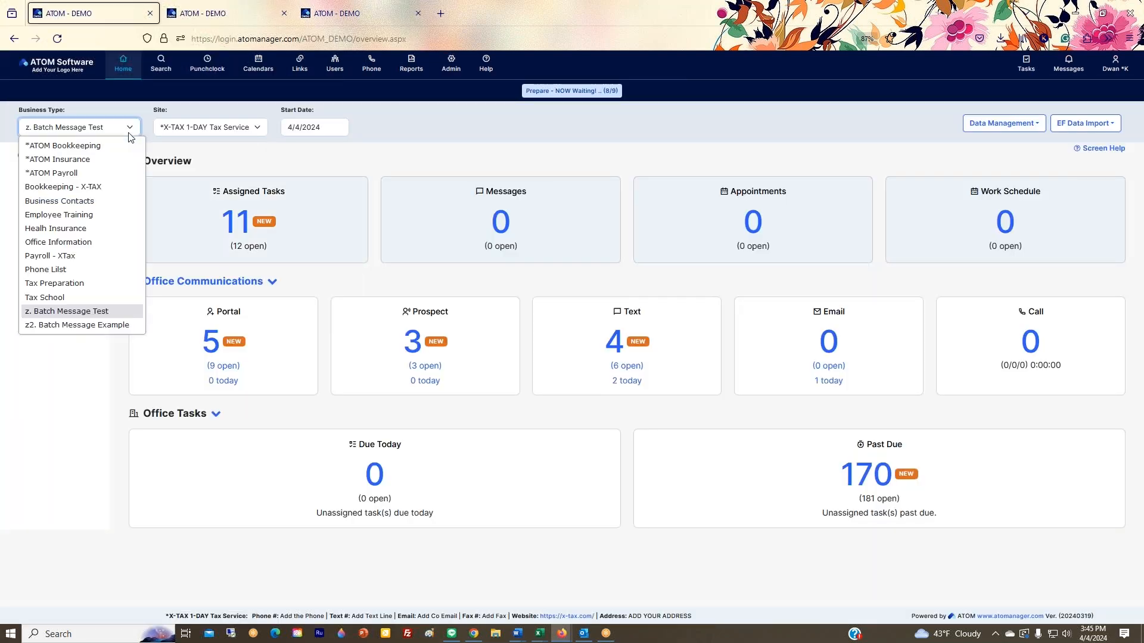
pyautogui.click(107, 324)
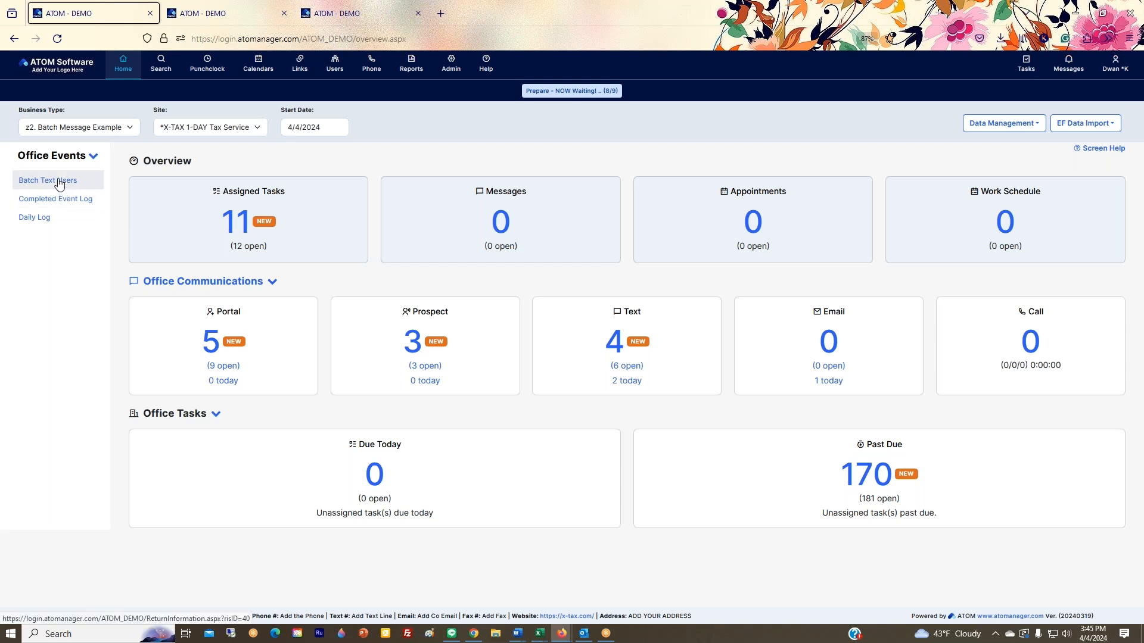
pyautogui.click(60, 181)
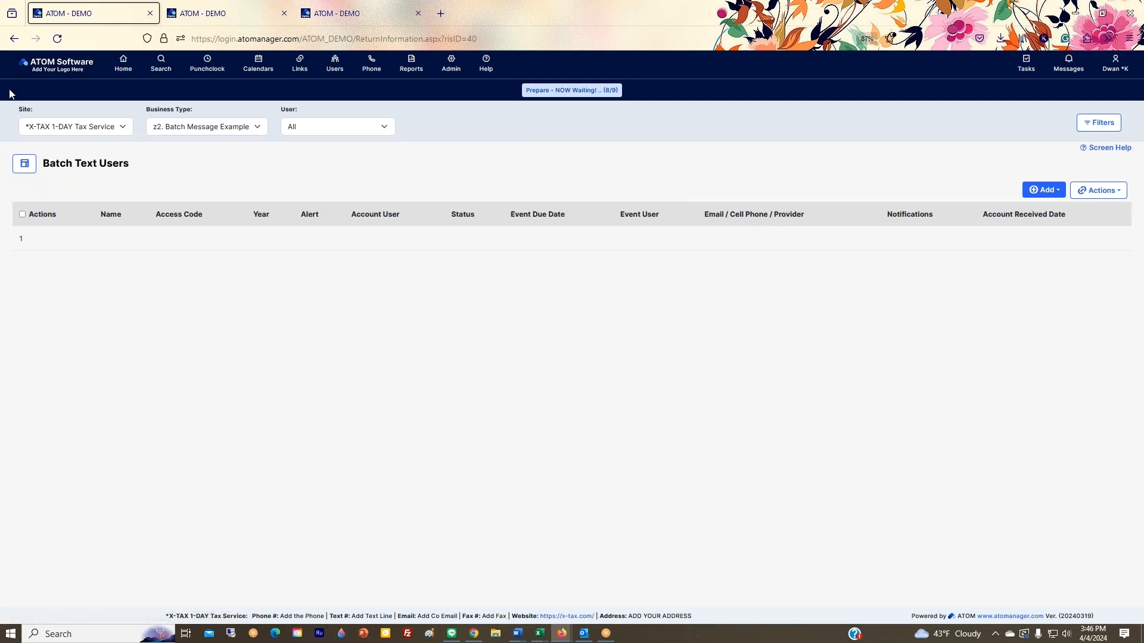
# - Change the business type to z. Batch Message Test and view its Batch Tester Files office events
pyautogui.click(158, 132)
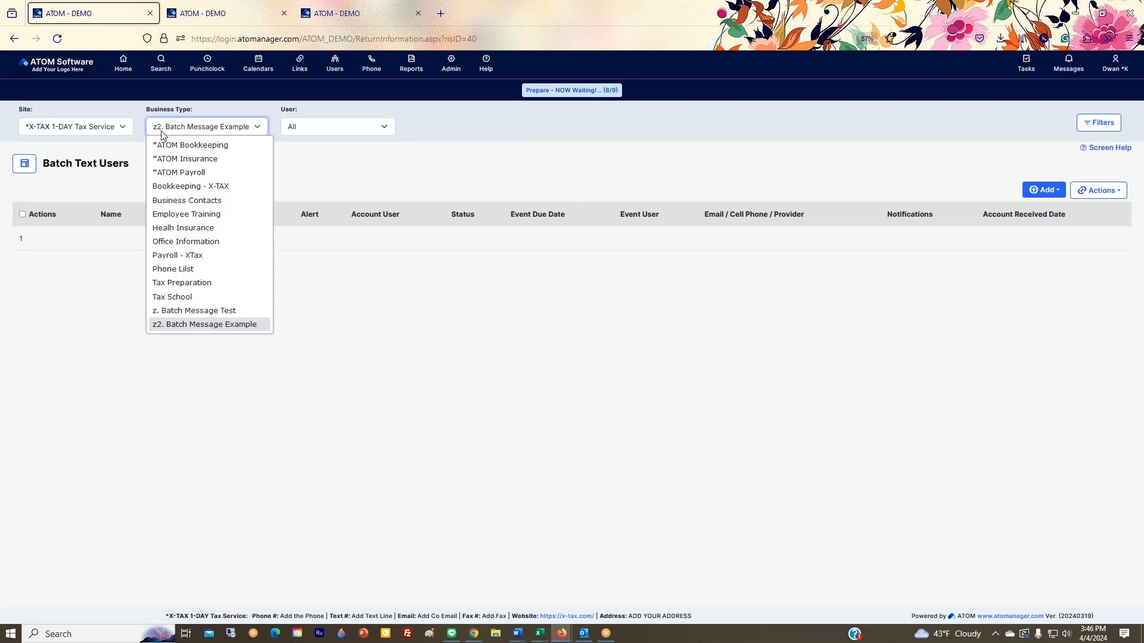
pyautogui.click(175, 311)
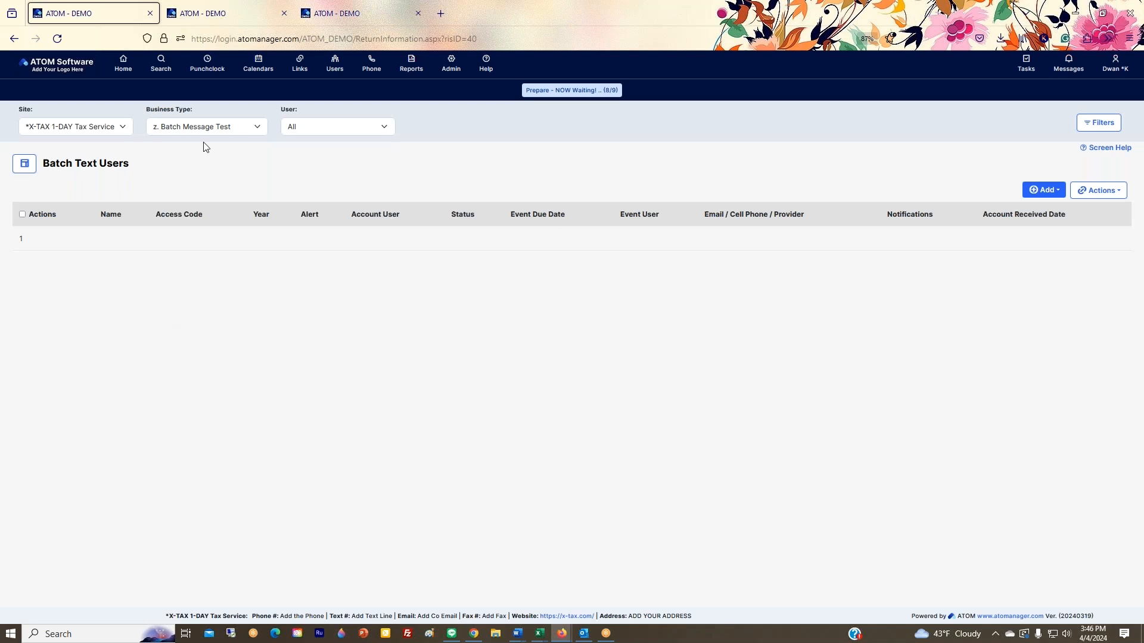
pyautogui.click(124, 67)
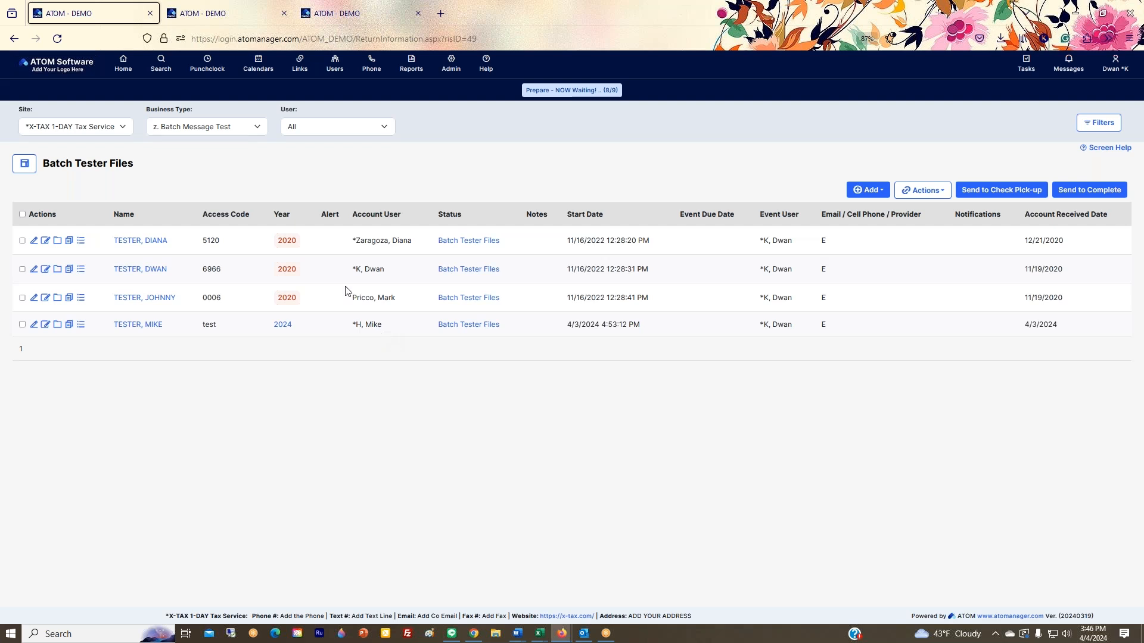
# - Search the contacts for the test client by last name and first name
pyautogui.click(171, 73)
pyautogui.press('Tab')
pyautogui.write('teste')
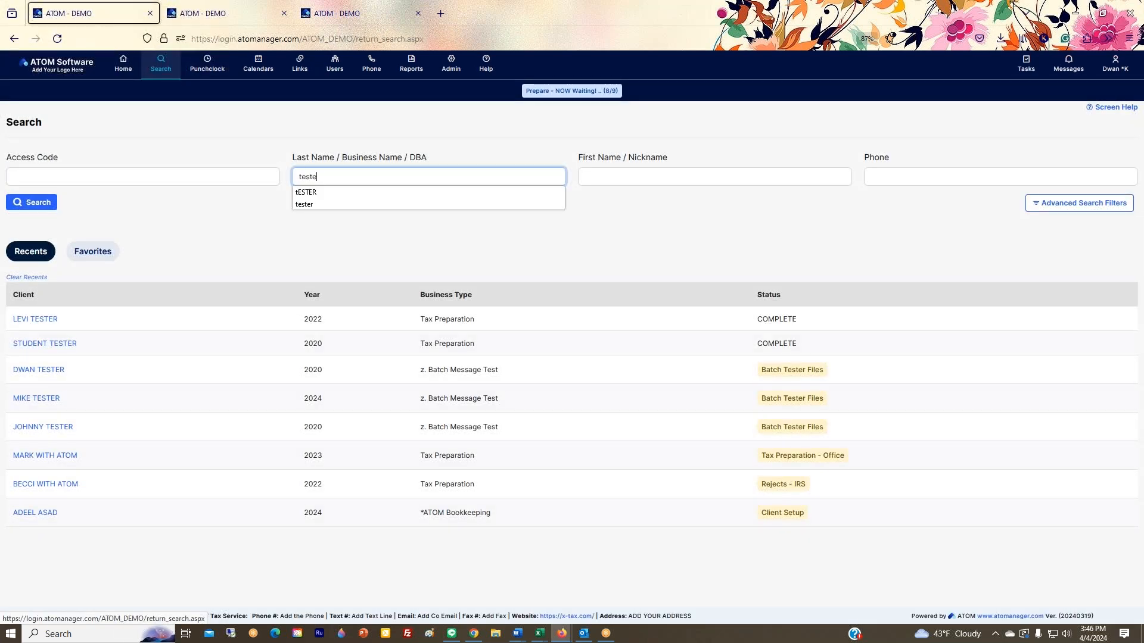
pyautogui.write('r')
pyautogui.press('Tab')
pyautogui.write('levi')
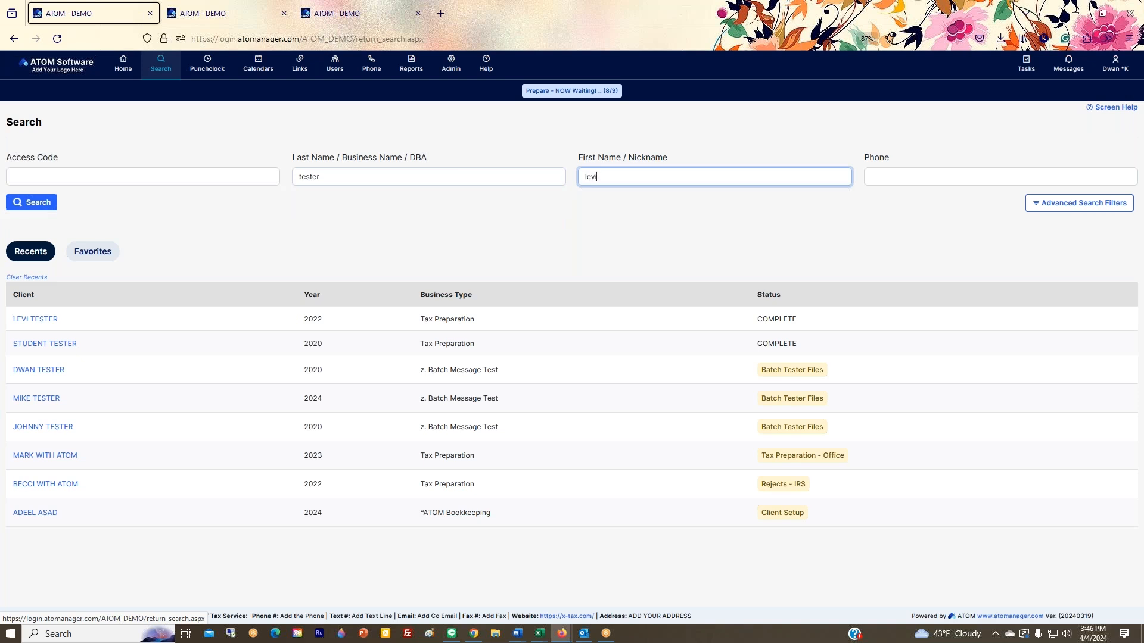
pyautogui.press('Return')
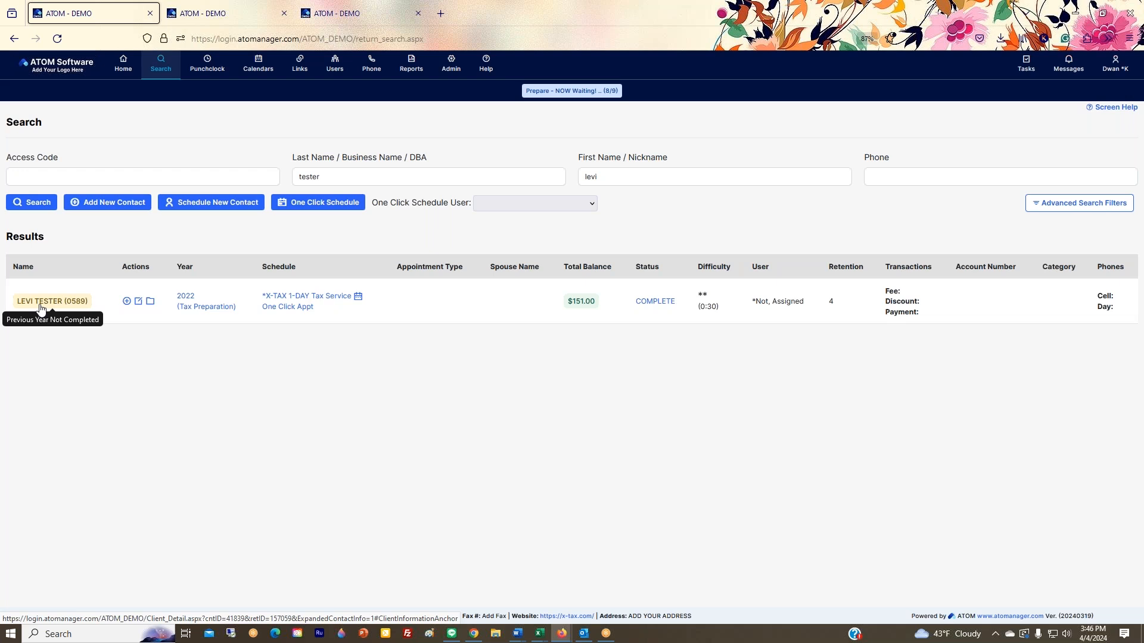
# - Add a 2024 account of business type z. Batch Message Test for the found client, assign an account user, and keep the Batch Tester Files event
pyautogui.click(126, 302)
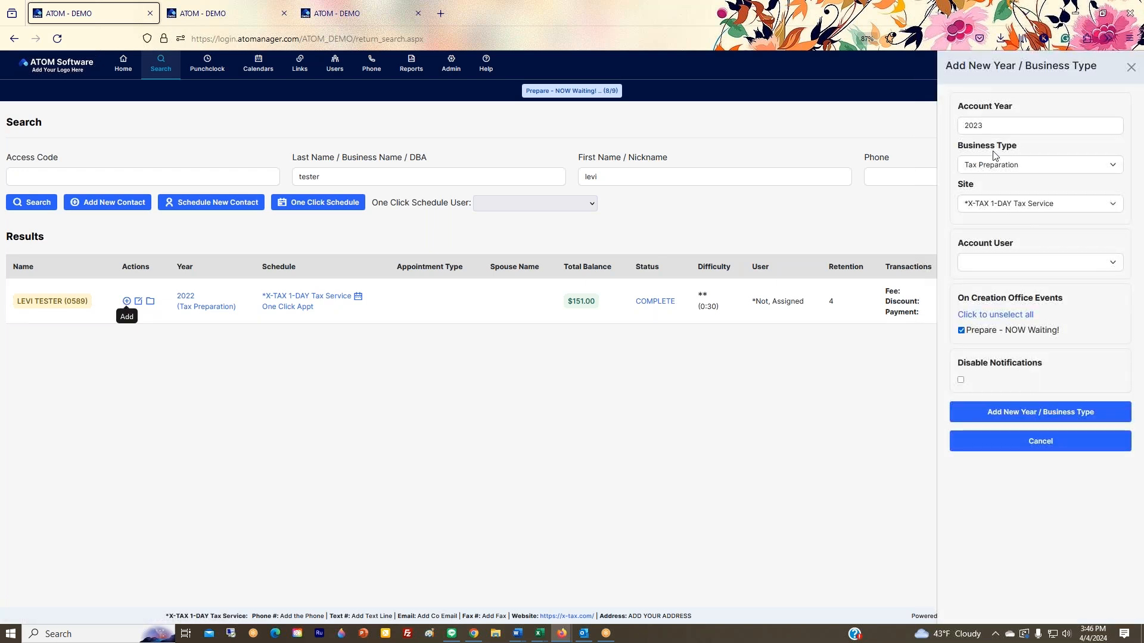
pyautogui.click(1028, 170)
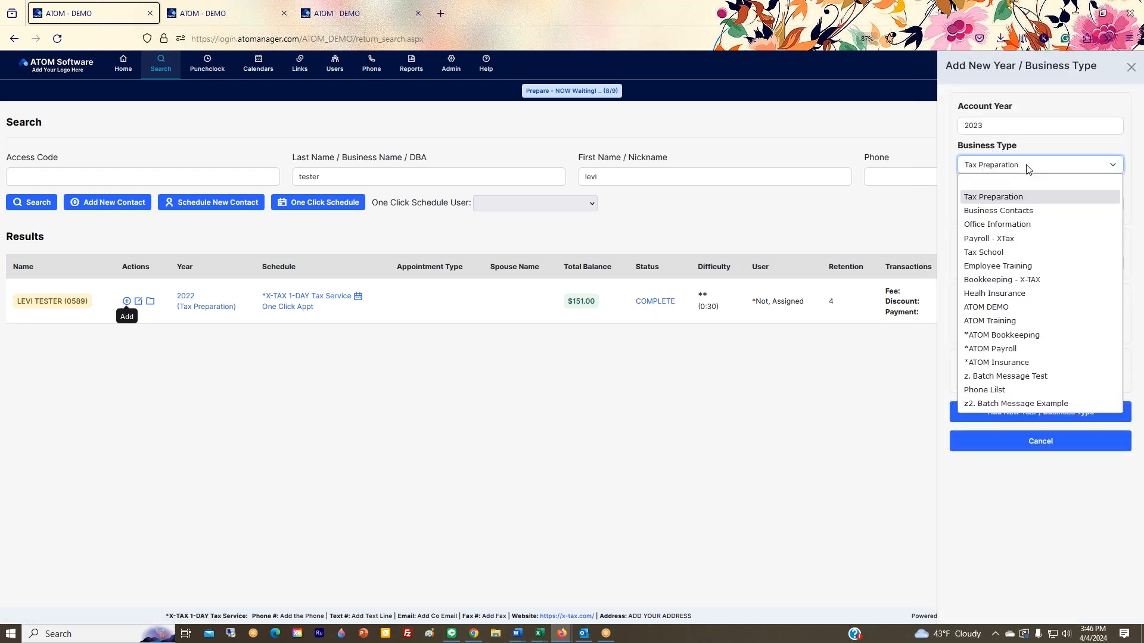
pyautogui.click(991, 377)
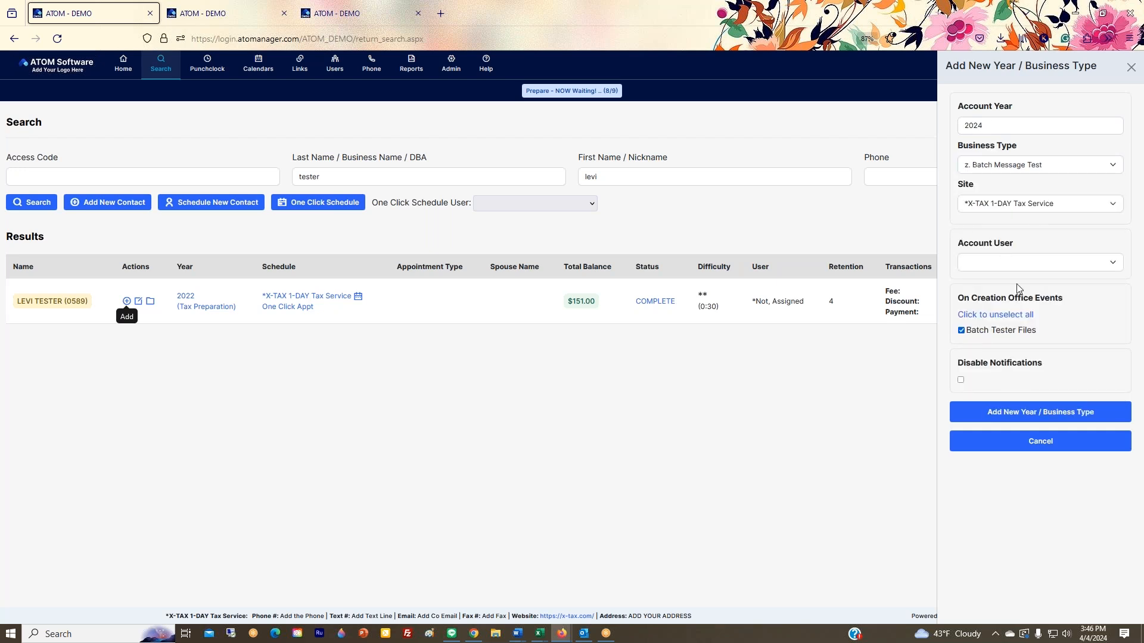
pyautogui.click(1024, 264)
pyautogui.click(1012, 323)
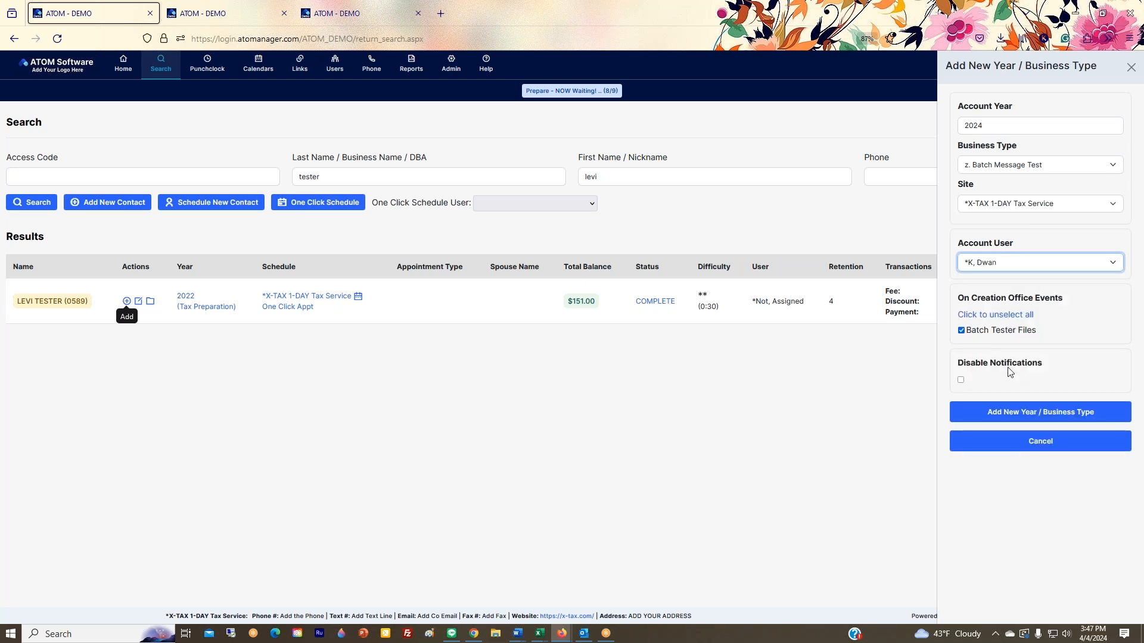
pyautogui.click(1017, 415)
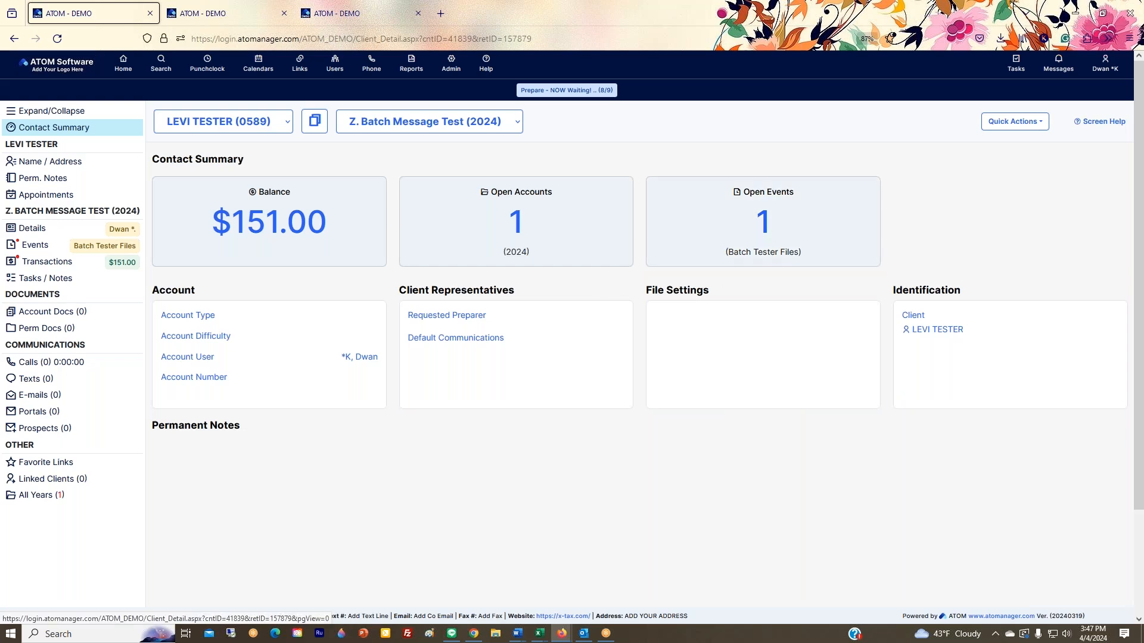
# - Reopen the Batch Tester Files office events and sort them by Account Received Date with the newest first
pyautogui.click(123, 63)
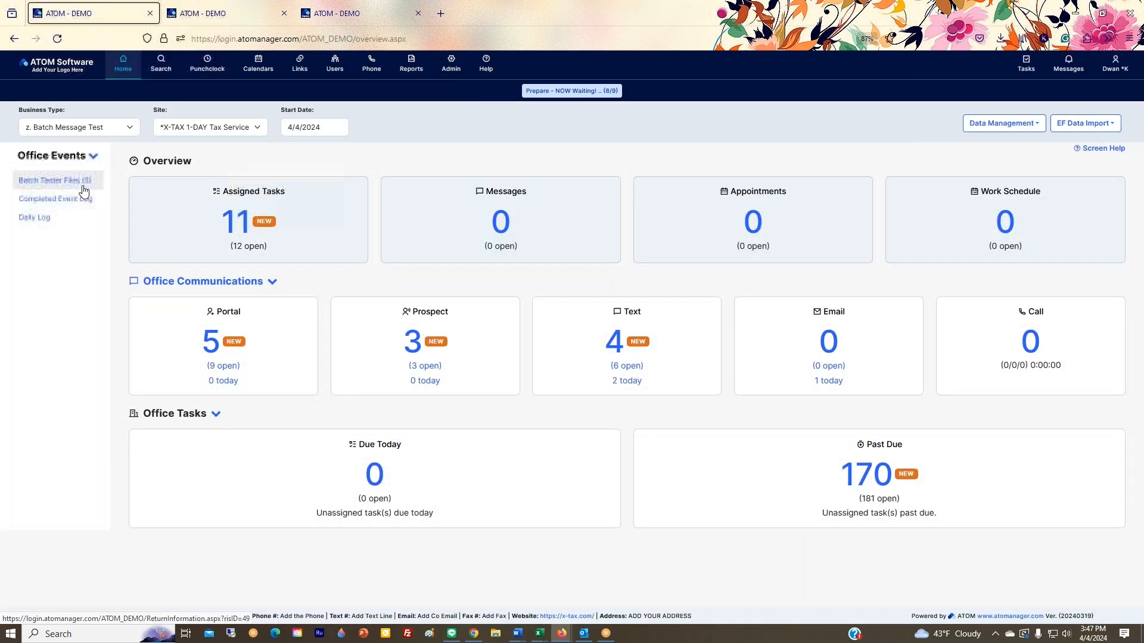
pyautogui.click(72, 185)
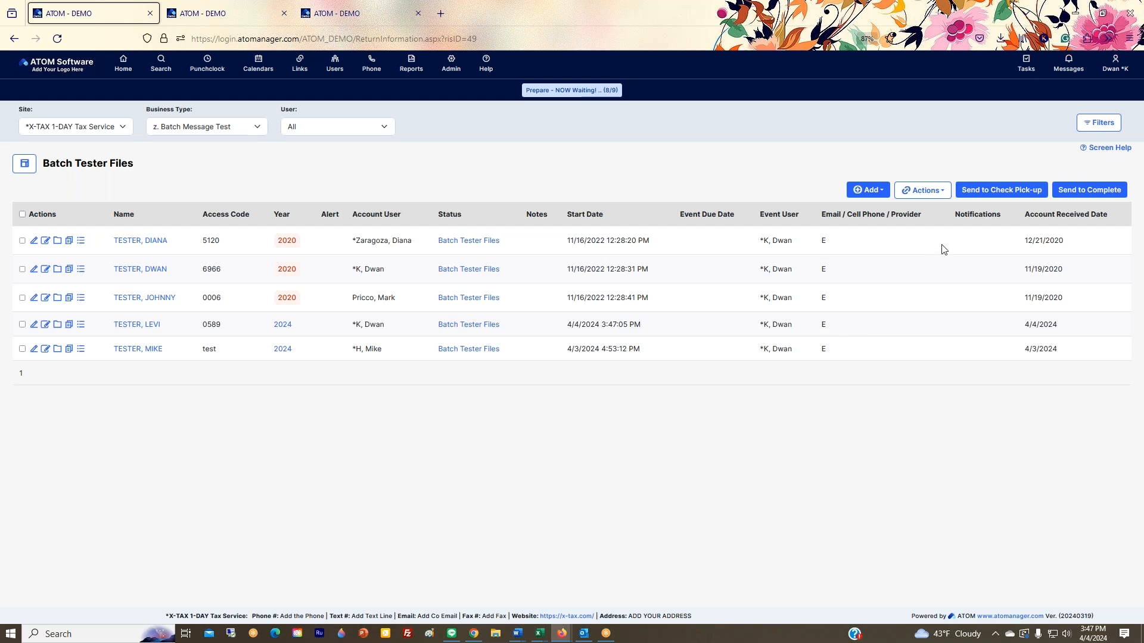
pyautogui.click(1065, 216)
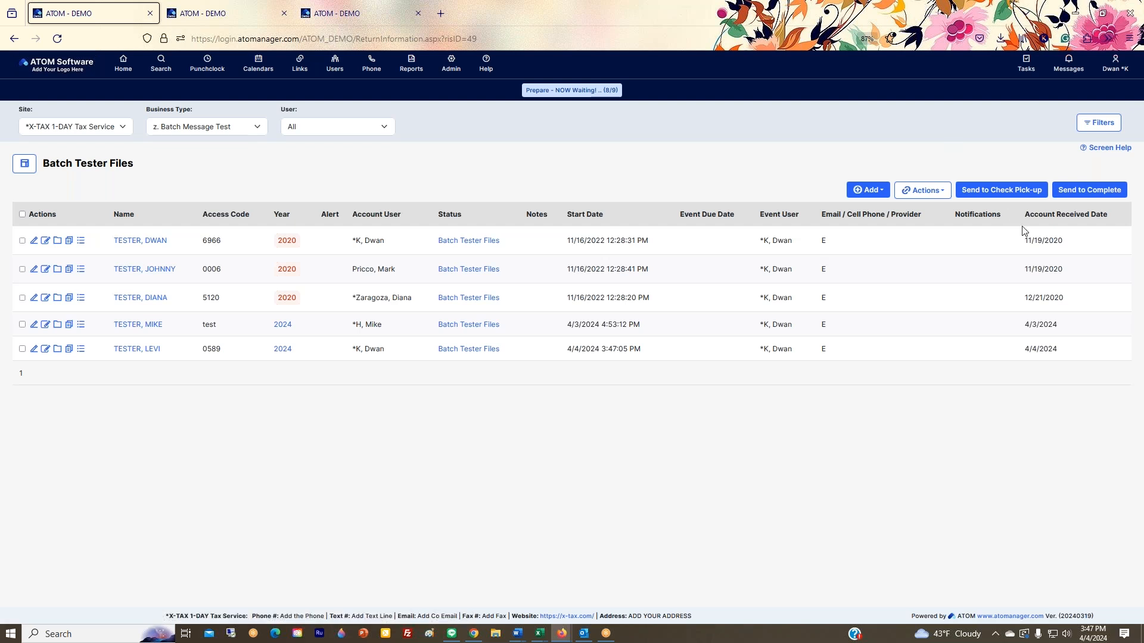
pyautogui.click(1052, 217)
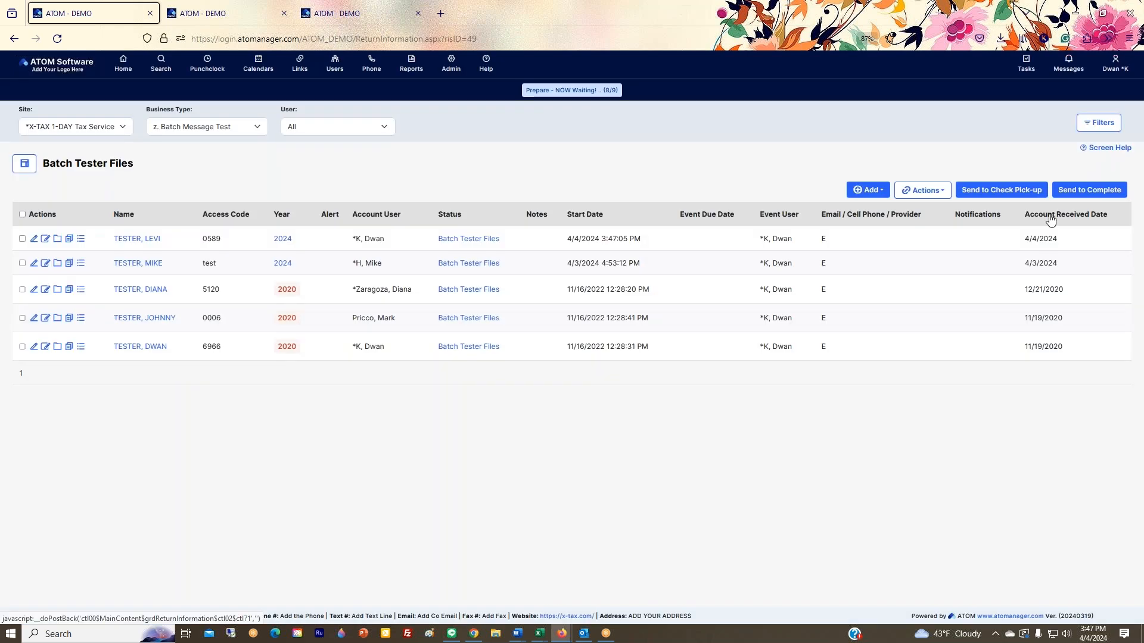
# - Sort the Batch Tester Files by Account Received Date with the oldest first and check the earliest received date
pyautogui.click(1050, 219)
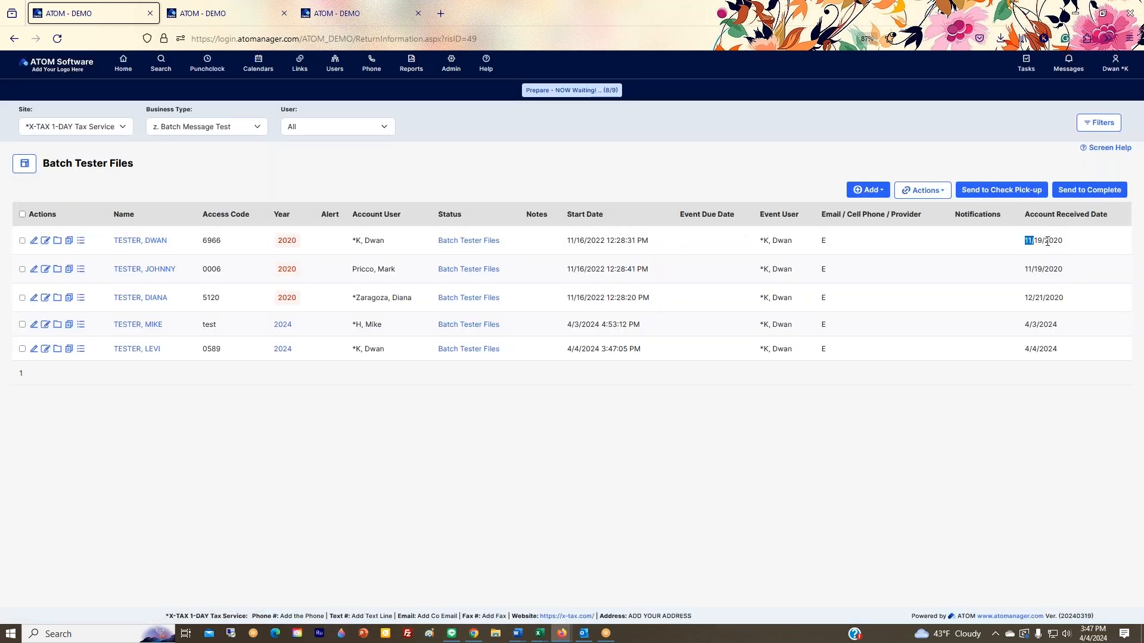
pyautogui.moveTo(1024, 244); pyautogui.dragTo(1072, 247)
pyautogui.moveTo(1023, 301); pyautogui.dragTo(1059, 298)
pyautogui.moveTo(1023, 241); pyautogui.dragTo(1064, 244)
# - Open the Batch Messages screen from the administration messaging options and review its advanced account and client filters
pyautogui.click(353, 14)
pyautogui.click(457, 73)
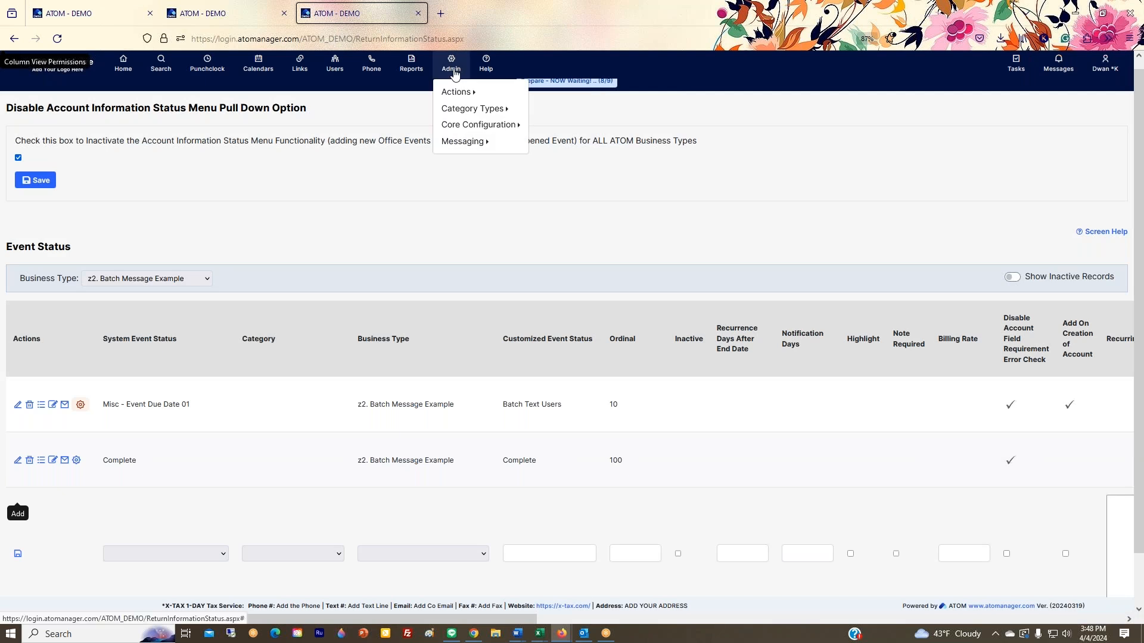
pyautogui.moveTo(460, 141)
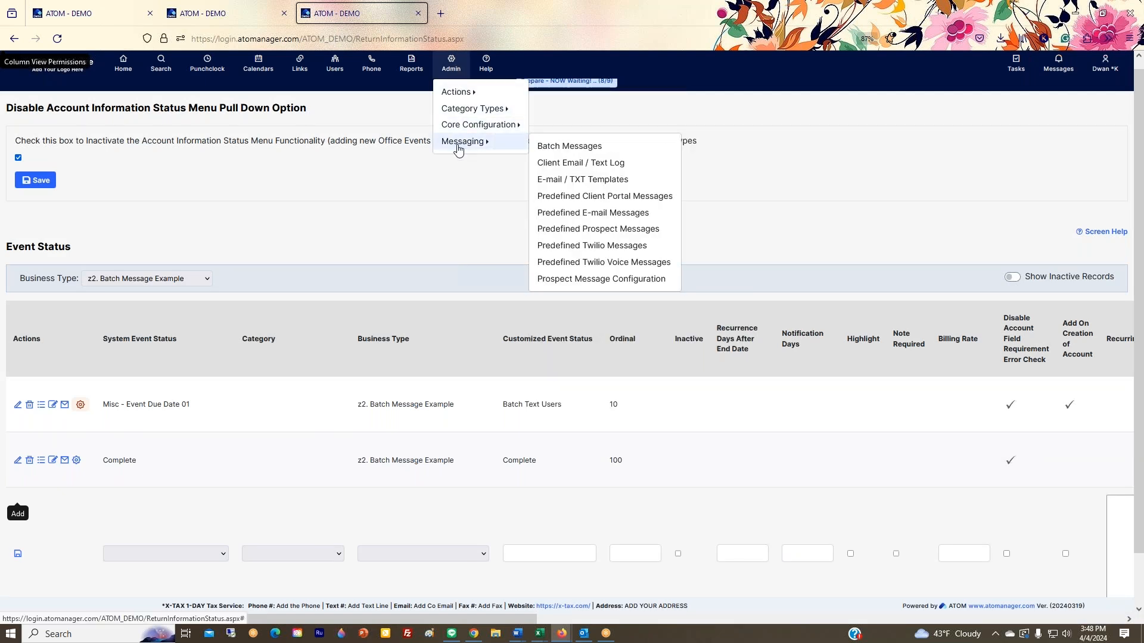
pyautogui.click(554, 153)
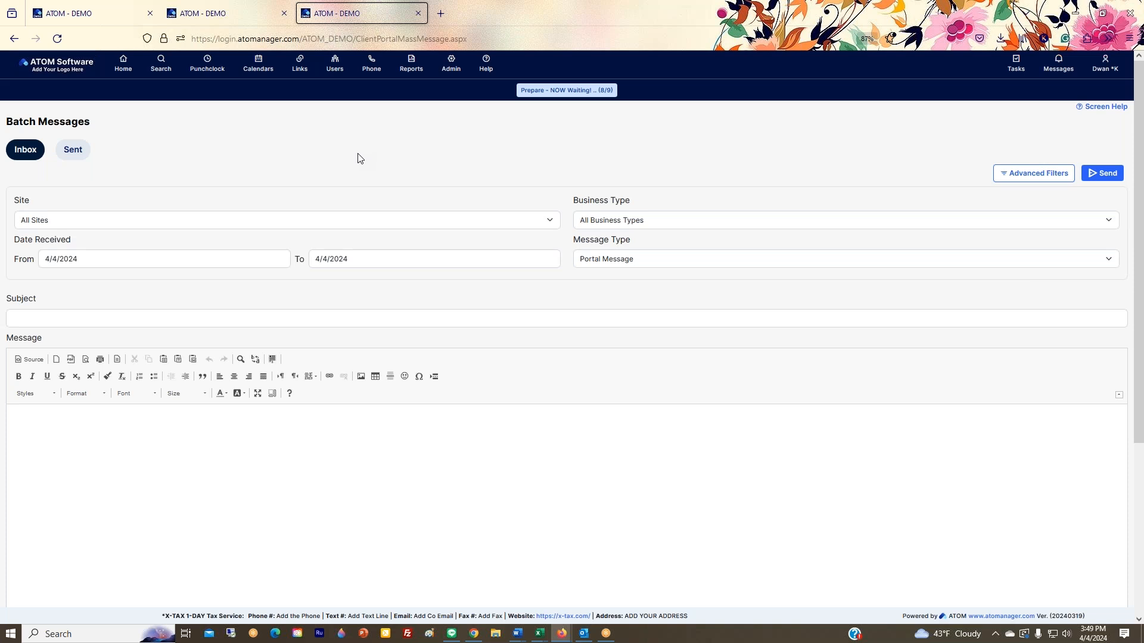
pyautogui.click(1037, 176)
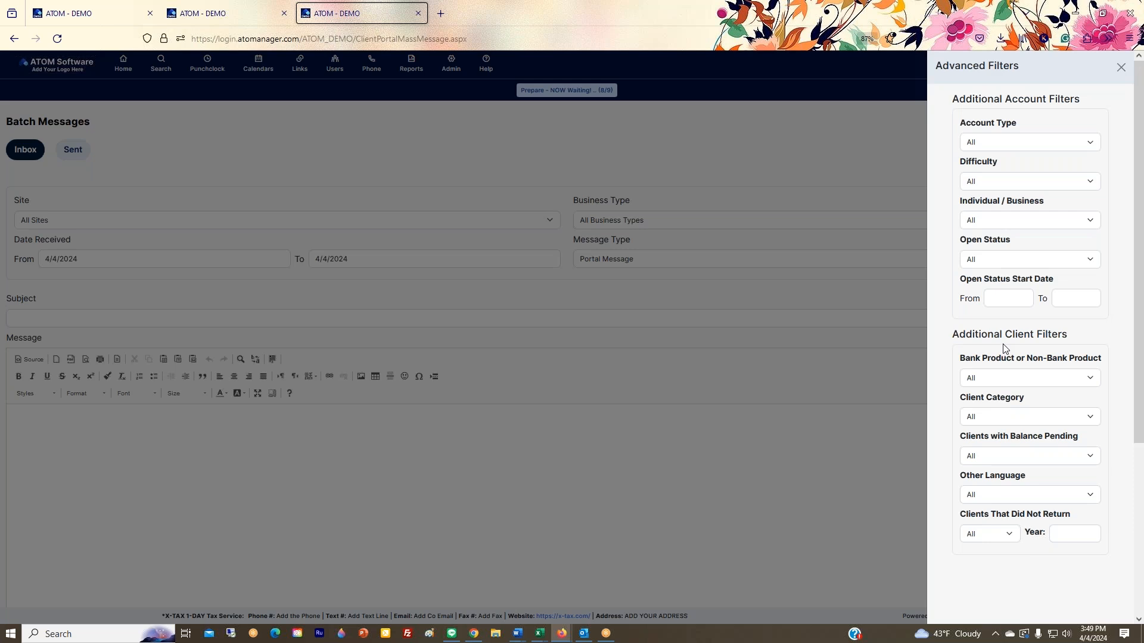
pyautogui.click(1121, 67)
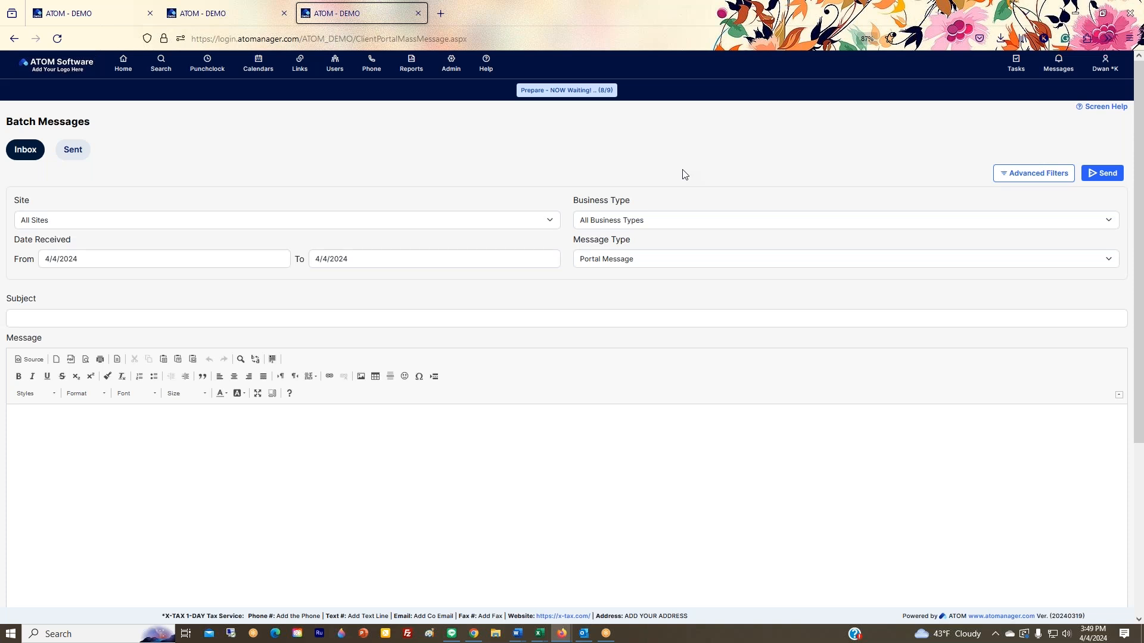
# - Set the batch message's business type to z. Batch Message Test and its message type to Email Message
pyautogui.click(655, 221)
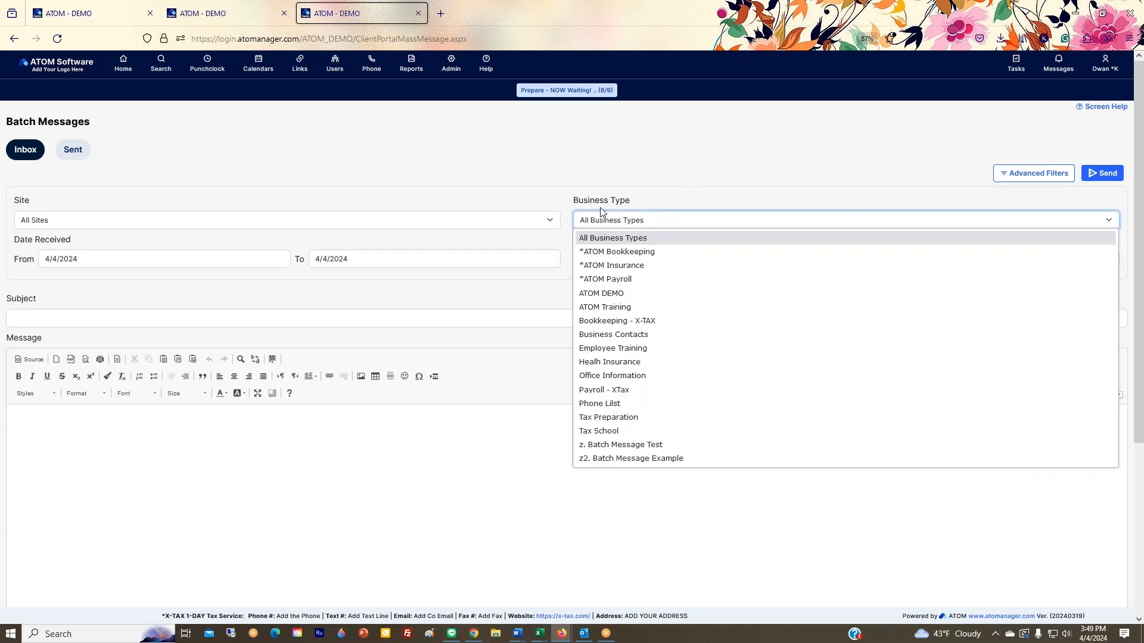
pyautogui.click(625, 445)
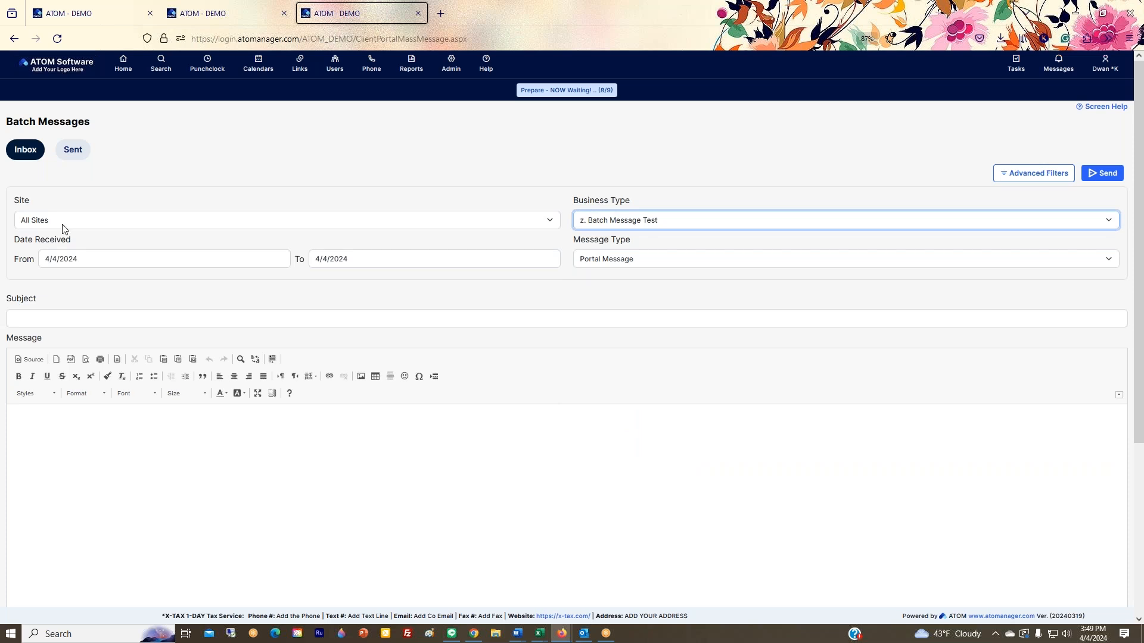
pyautogui.click(603, 261)
pyautogui.click(600, 292)
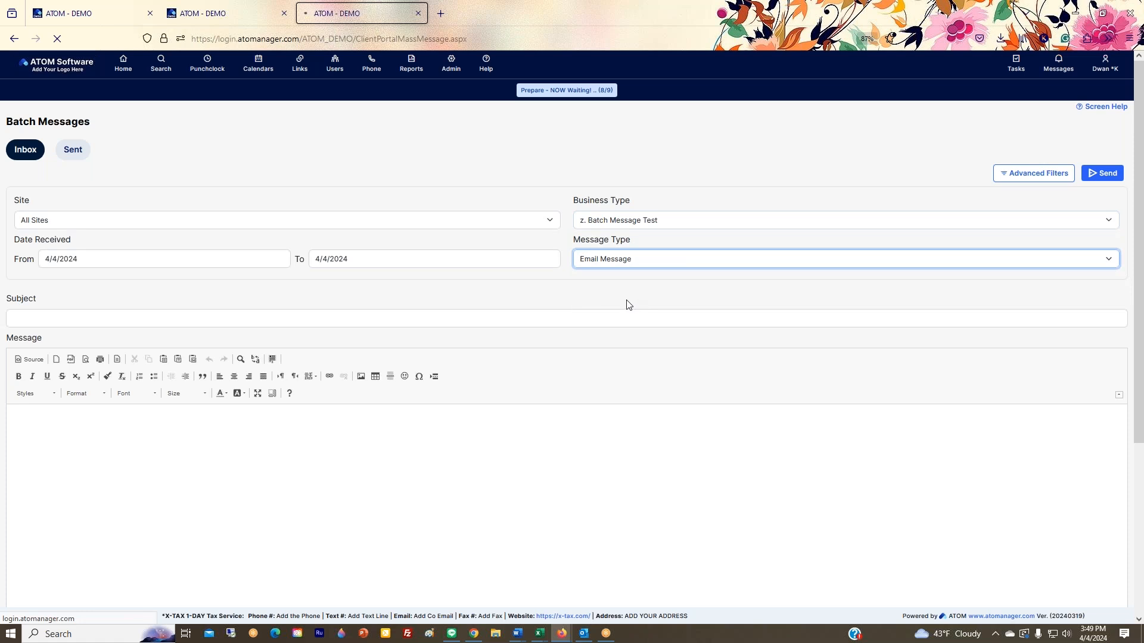
# - Check the received date range of the Batch Tester Files and set the batch message's Date Received From to 11/19/2020
pyautogui.moveTo(13, 243); pyautogui.dragTo(80, 240)
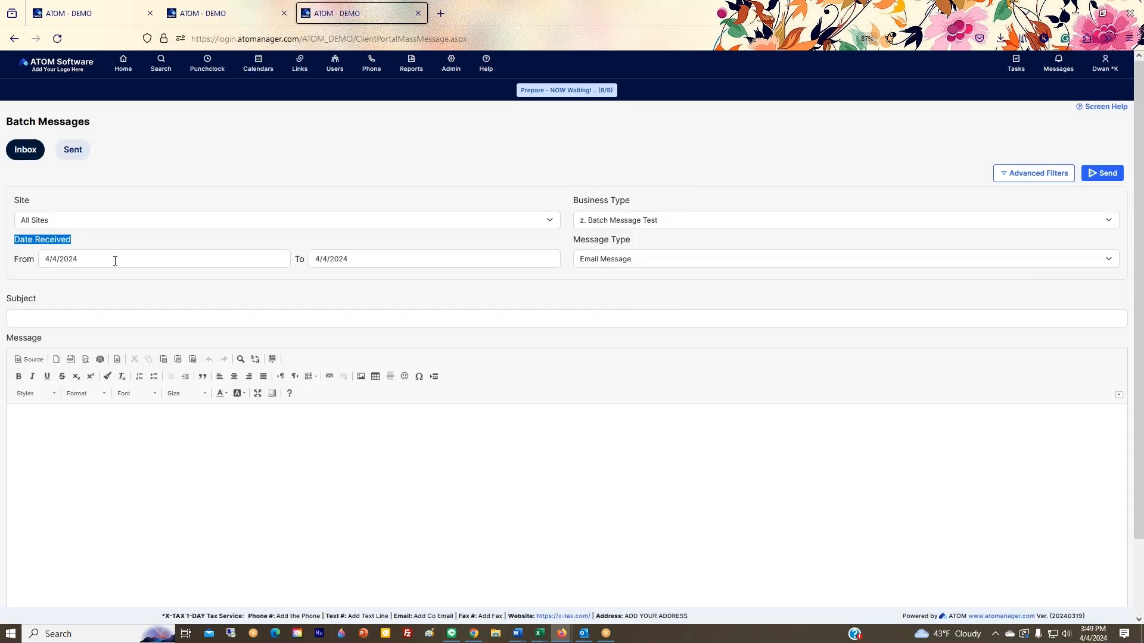
pyautogui.click(248, 259)
pyautogui.click(260, 297)
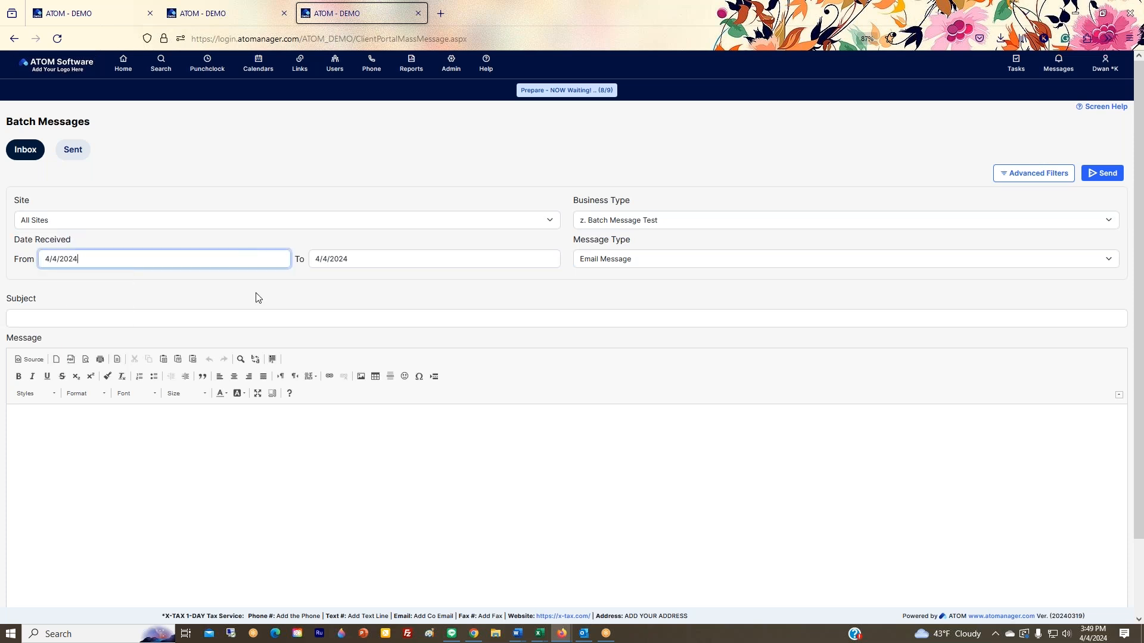
pyautogui.click(108, 17)
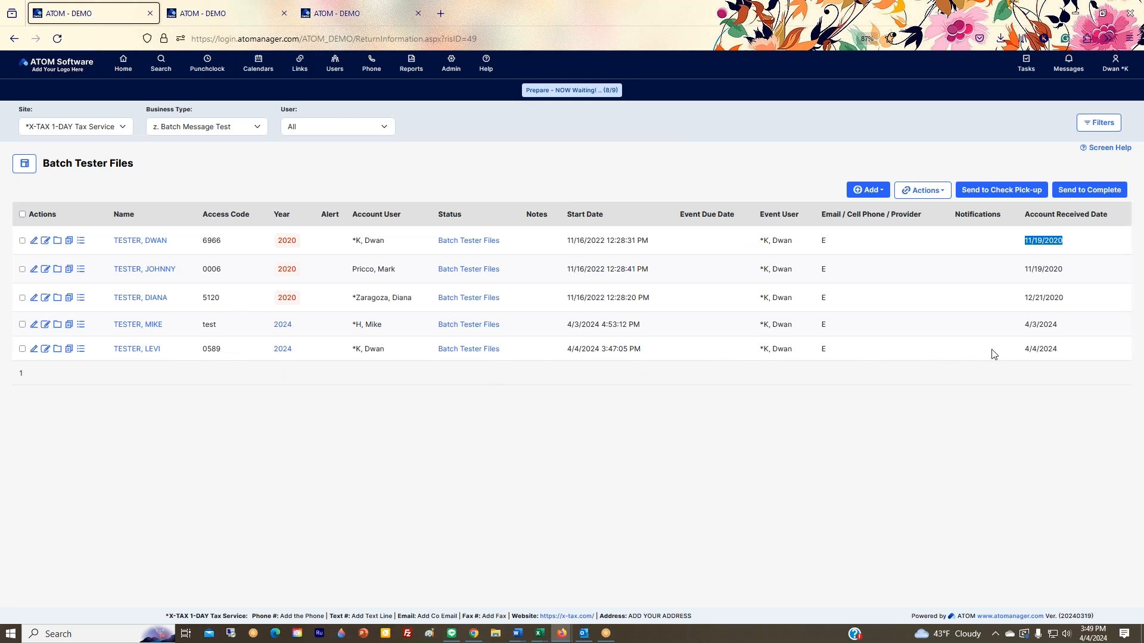
pyautogui.moveTo(1014, 350); pyautogui.dragTo(1068, 352)
pyautogui.moveTo(1072, 241); pyautogui.dragTo(1026, 243)
pyautogui.click(349, 16)
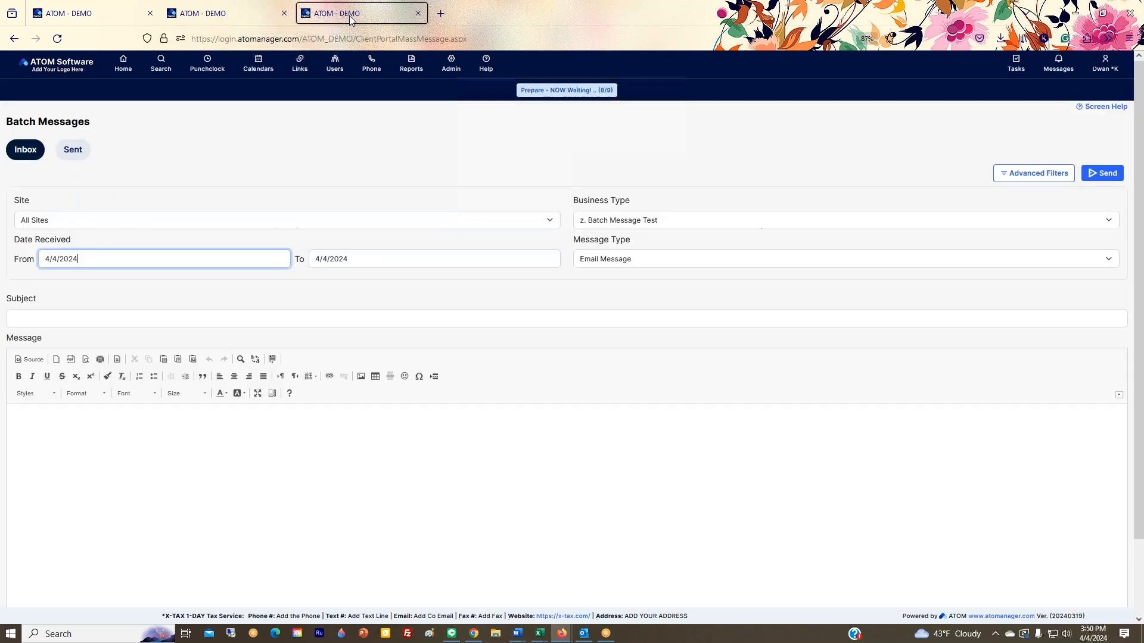
pyautogui.click(50, 256)
pyautogui.write('11/19/2020')
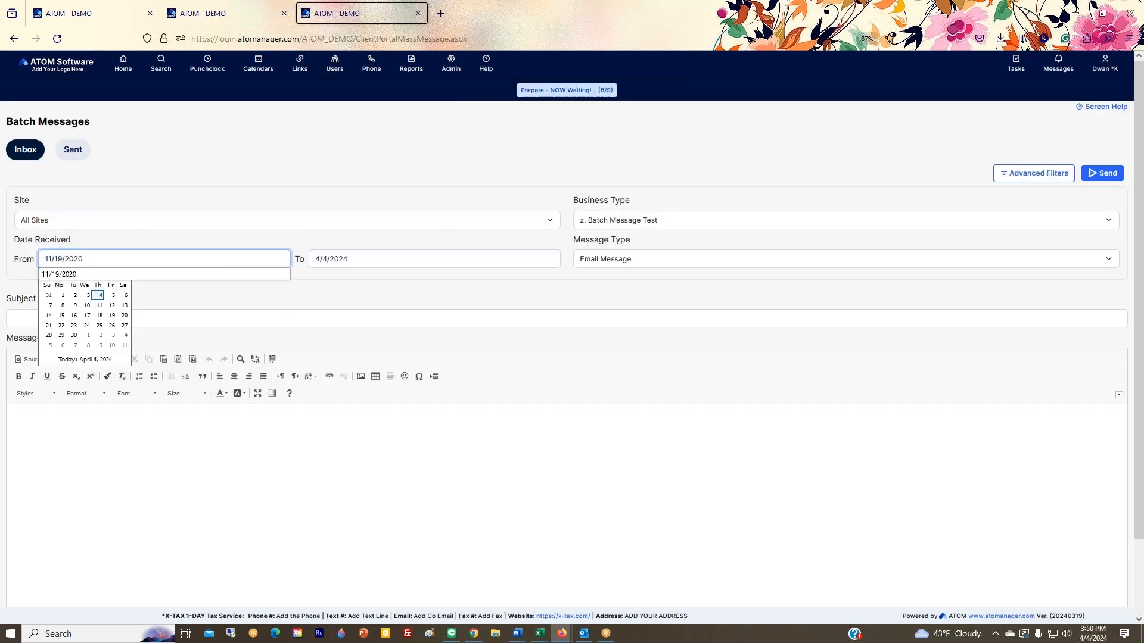
pyautogui.click(207, 306)
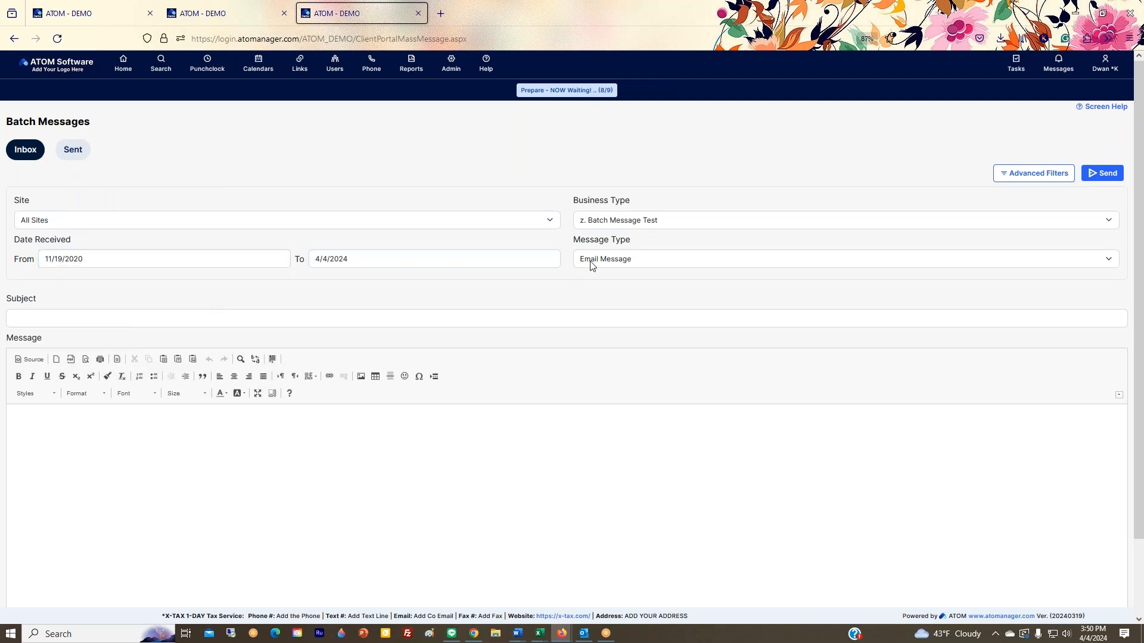
# - Enter the subject "Batch Text Email" and the message "Testing Email Batch." for the batch message
pyautogui.click(282, 321)
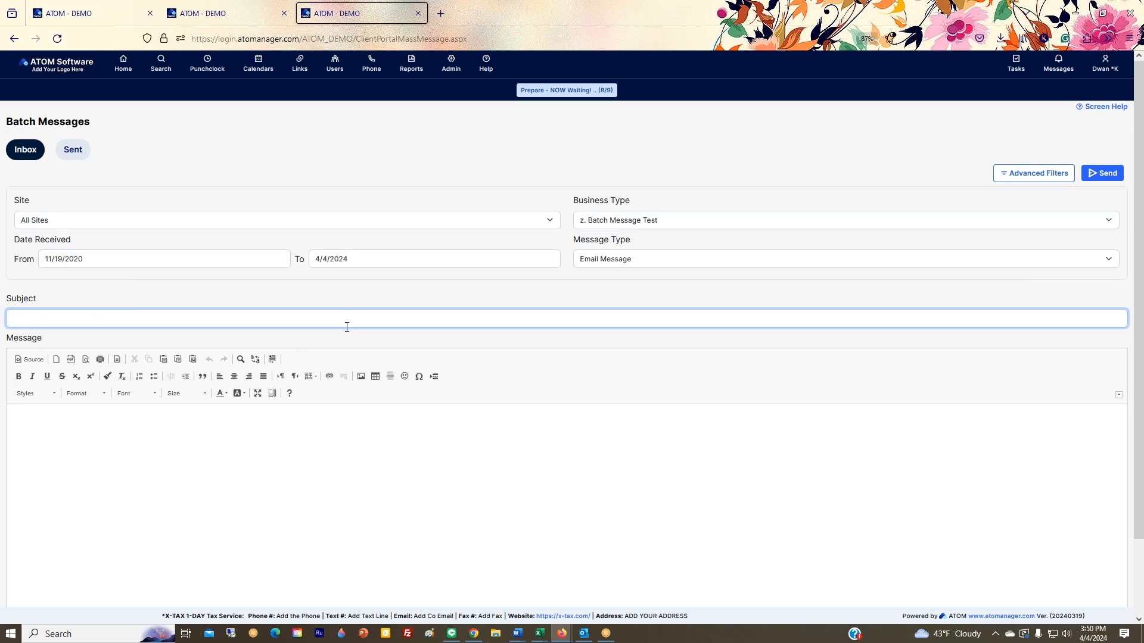
pyautogui.write('Batch Text Email')
pyautogui.press('Tab')
pyautogui.write('Te')
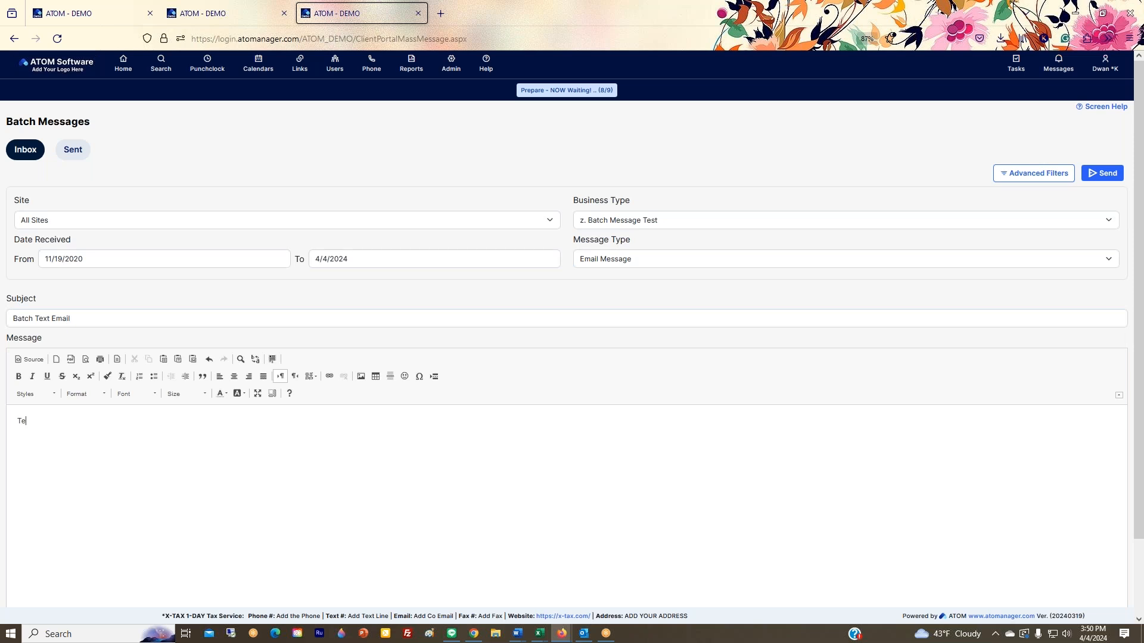
pyautogui.write('sting Email Batch.')
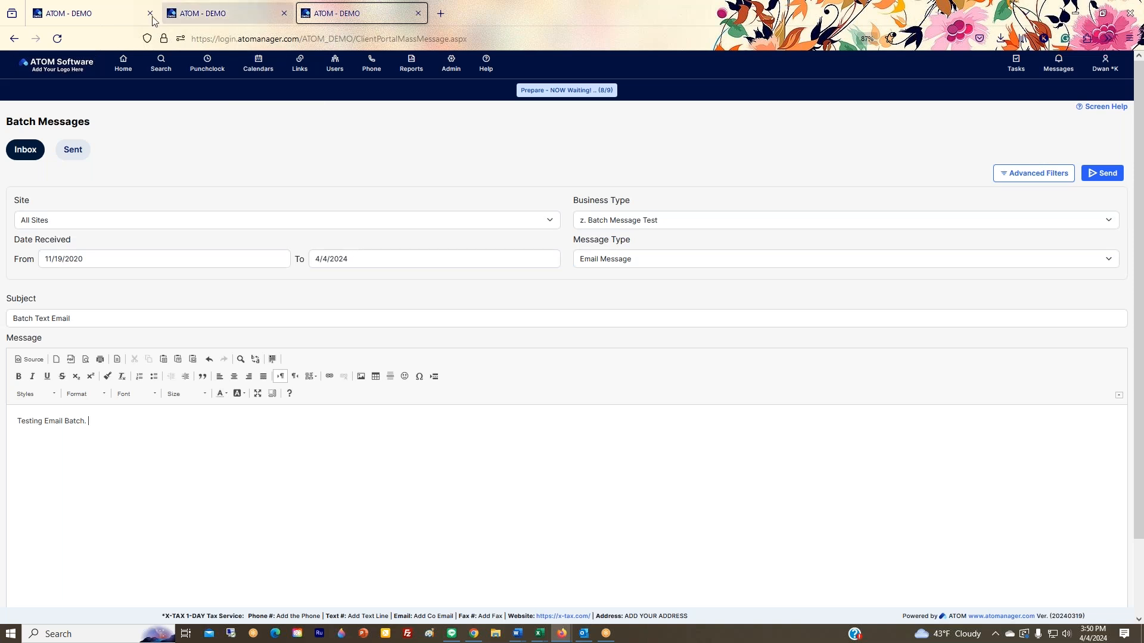
# - Review the recipients in the Batch Tester Files list and send the batch email
pyautogui.click(107, 17)
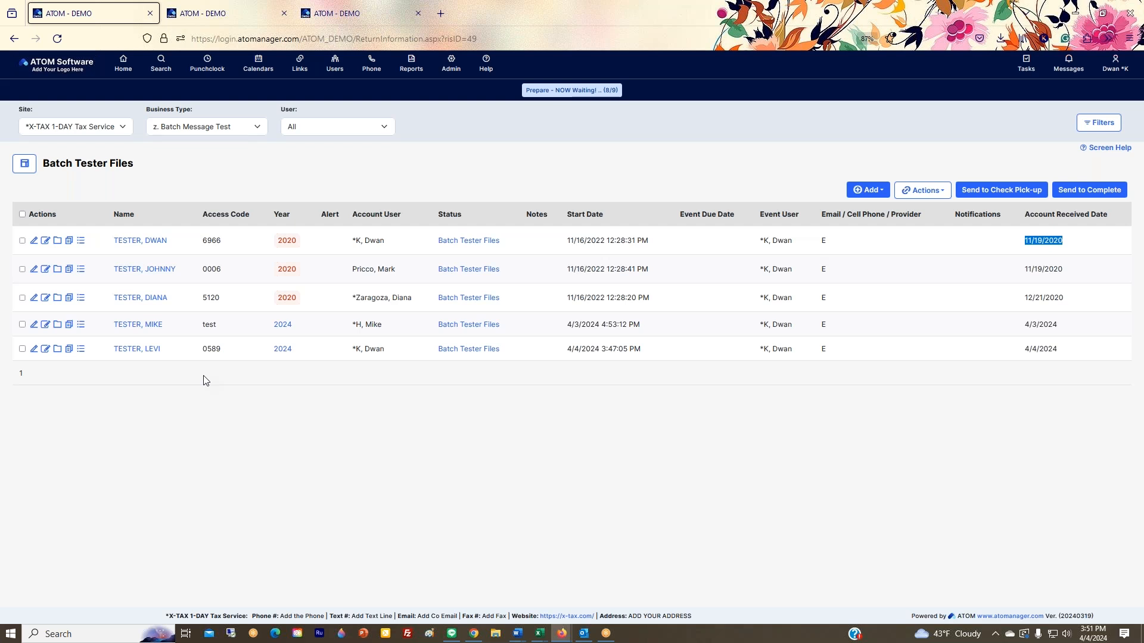
pyautogui.click(345, 16)
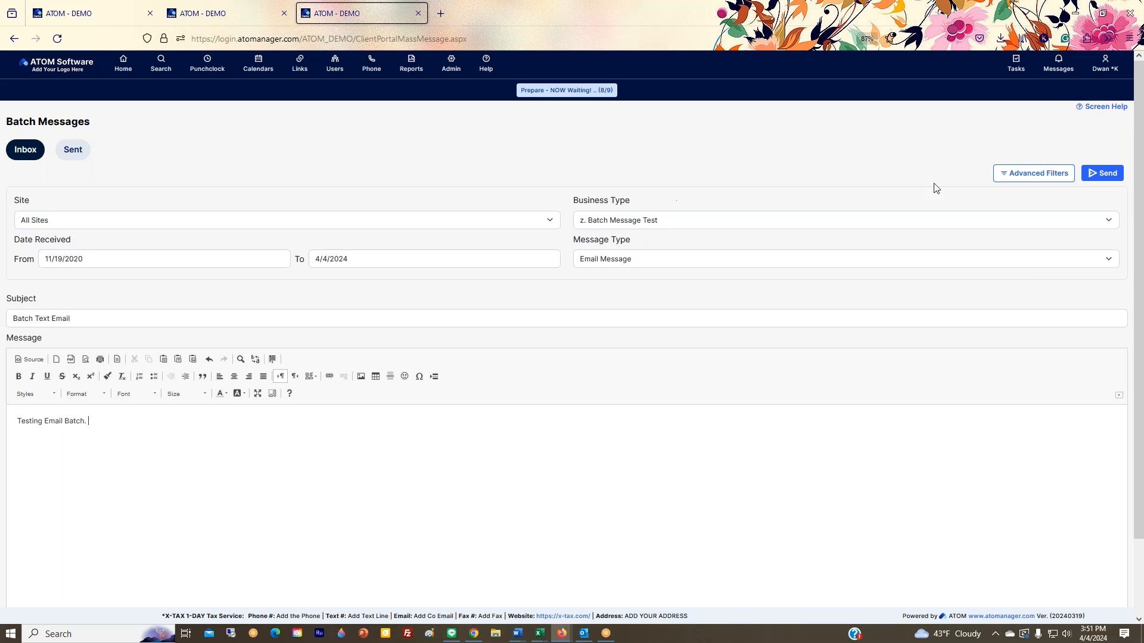
pyautogui.click(1101, 177)
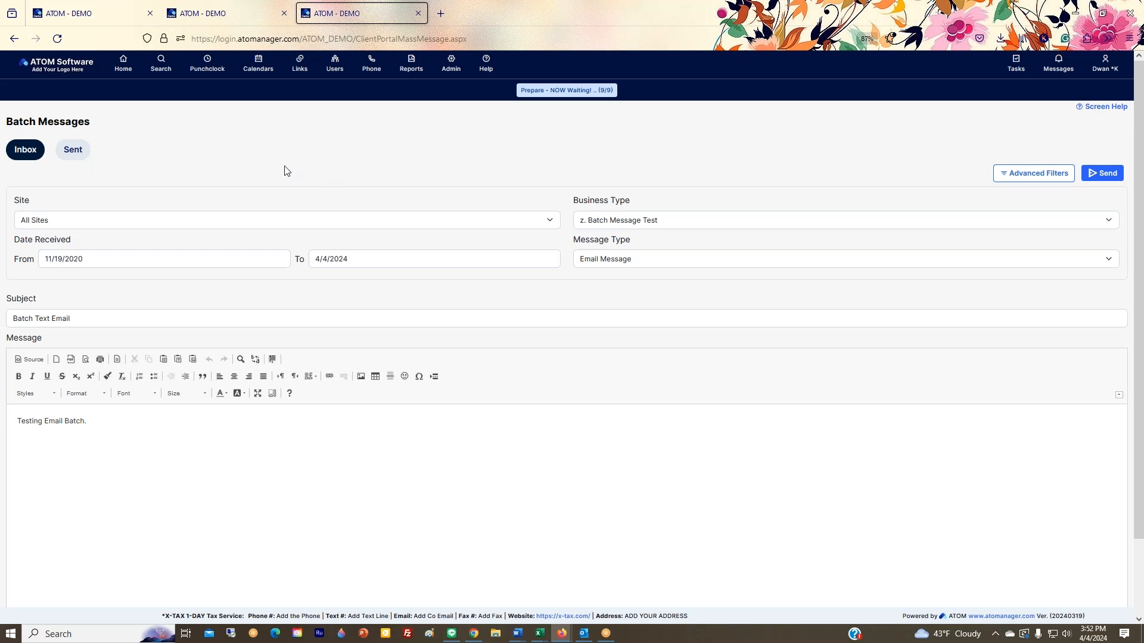
# - Check the received dates and message count of the sent Batch Text Email, and view its content
pyautogui.click(76, 153)
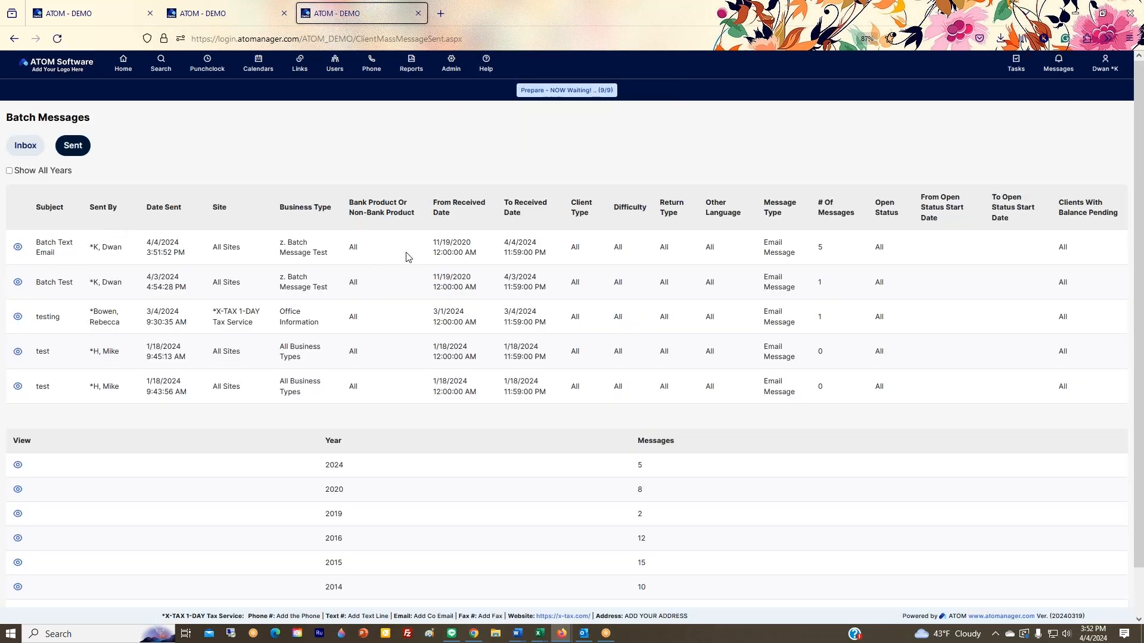
pyautogui.moveTo(431, 241); pyautogui.dragTo(548, 247)
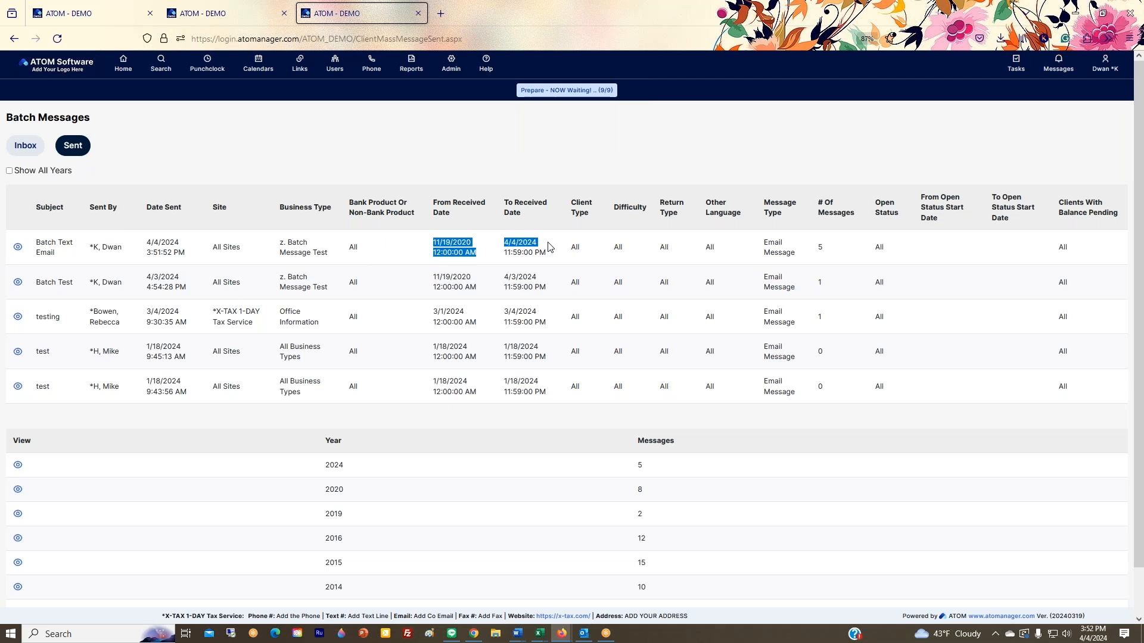
pyautogui.moveTo(814, 243); pyautogui.dragTo(828, 253)
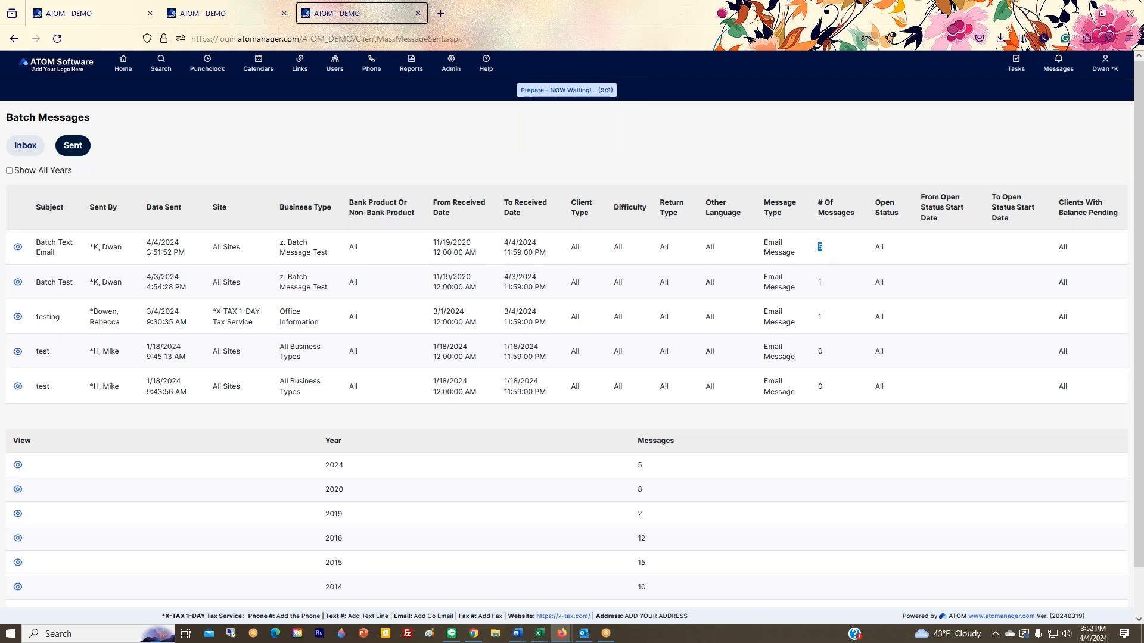
pyautogui.click(18, 247)
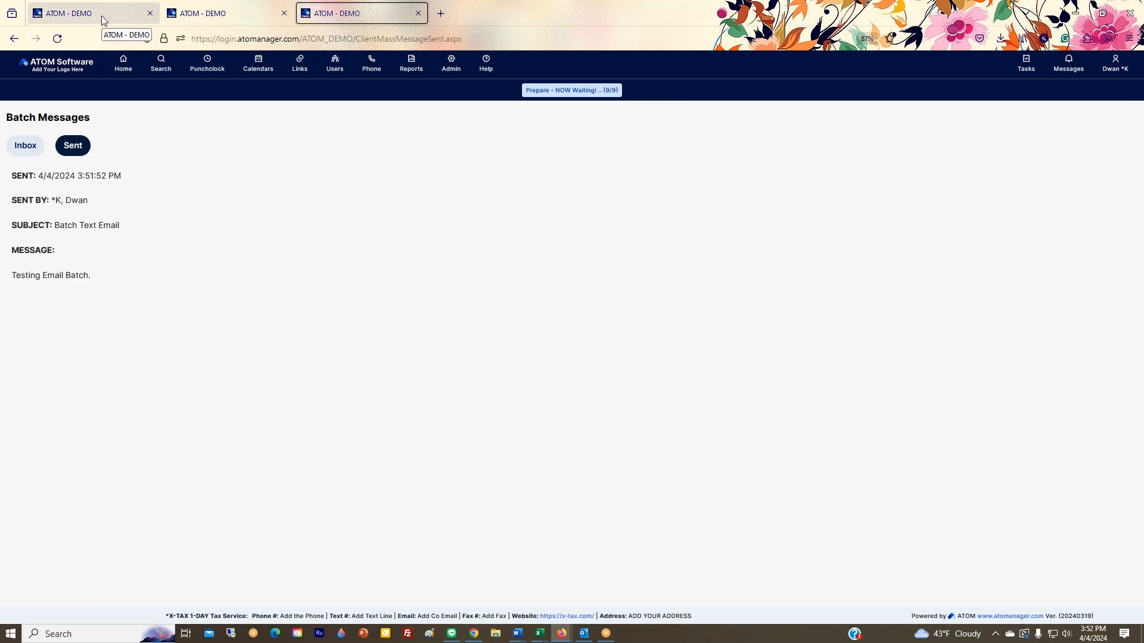
# - Open the first Batch Tester Files client's e-mail log and compare the logged Batch Text Email with the sent batch message
pyautogui.click(101, 16)
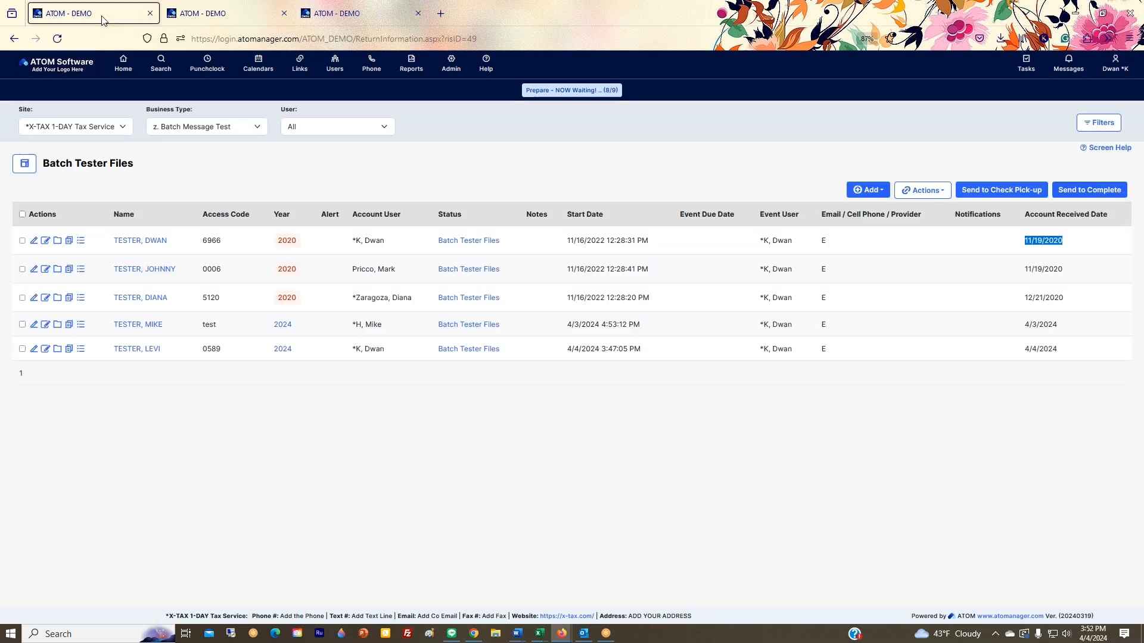
pyautogui.click(153, 245)
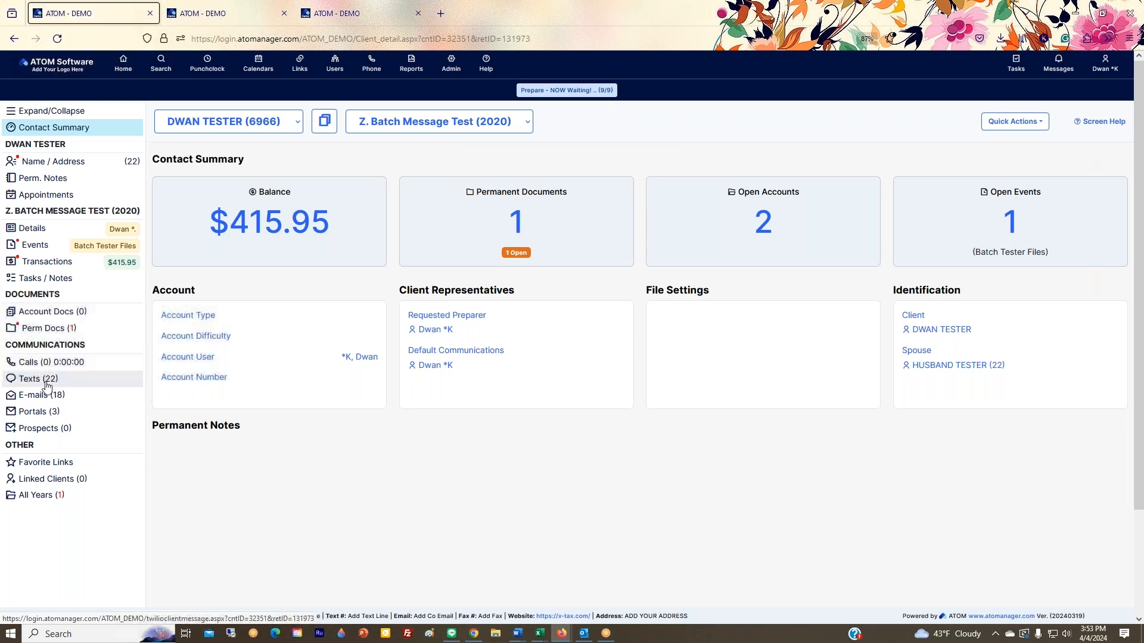
pyautogui.click(42, 396)
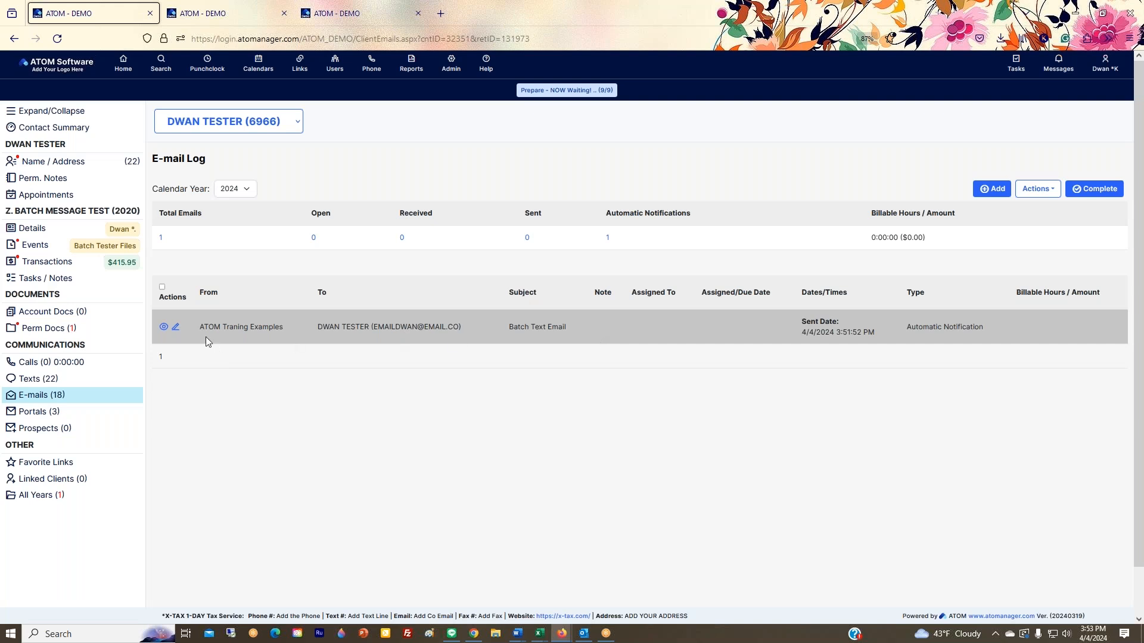
pyautogui.click(164, 328)
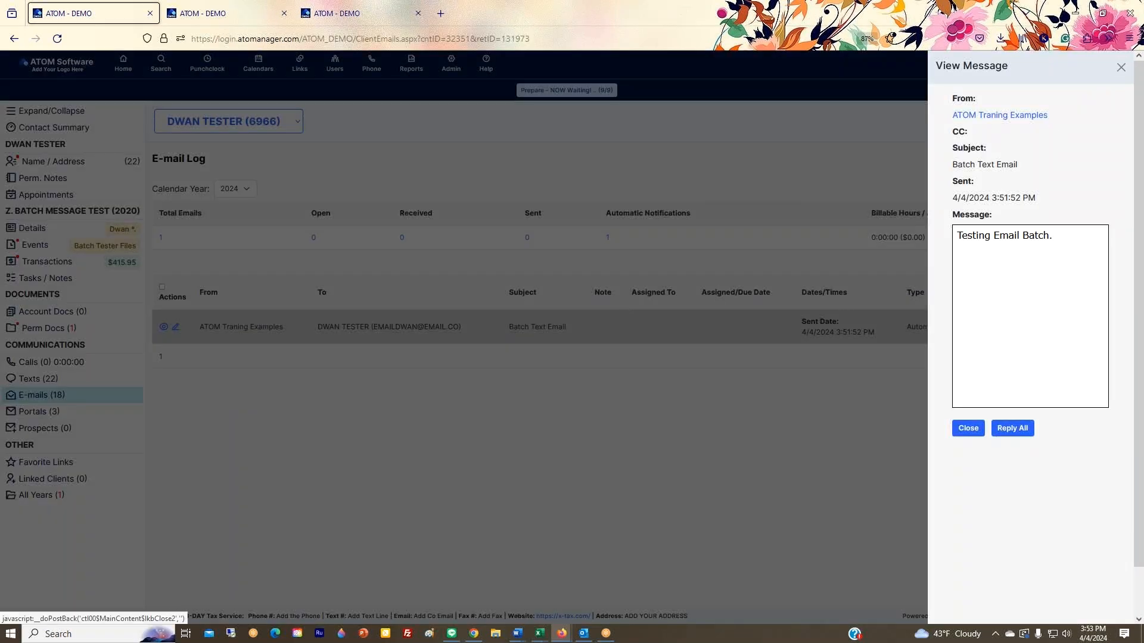
pyautogui.tripleClick(993, 236)
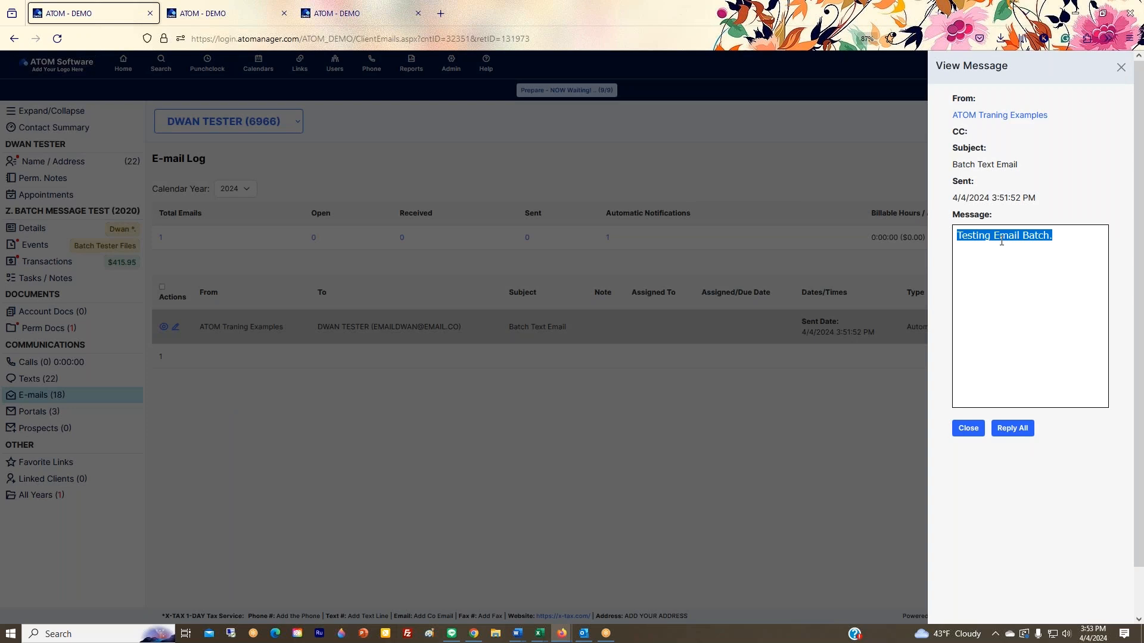
pyautogui.click(382, 14)
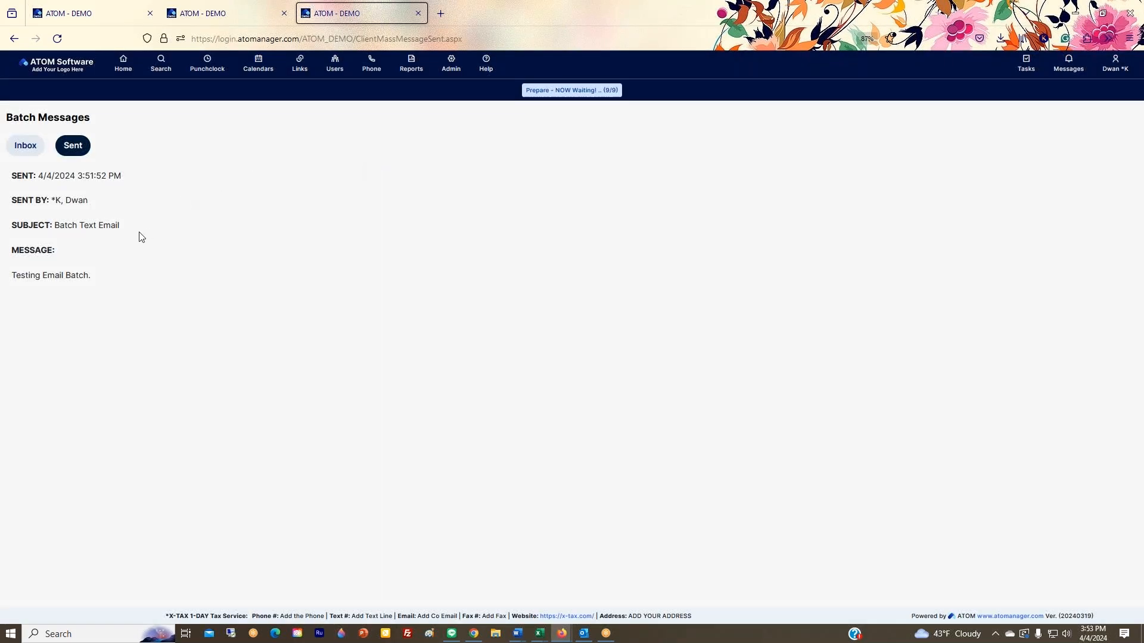
pyautogui.click(123, 15)
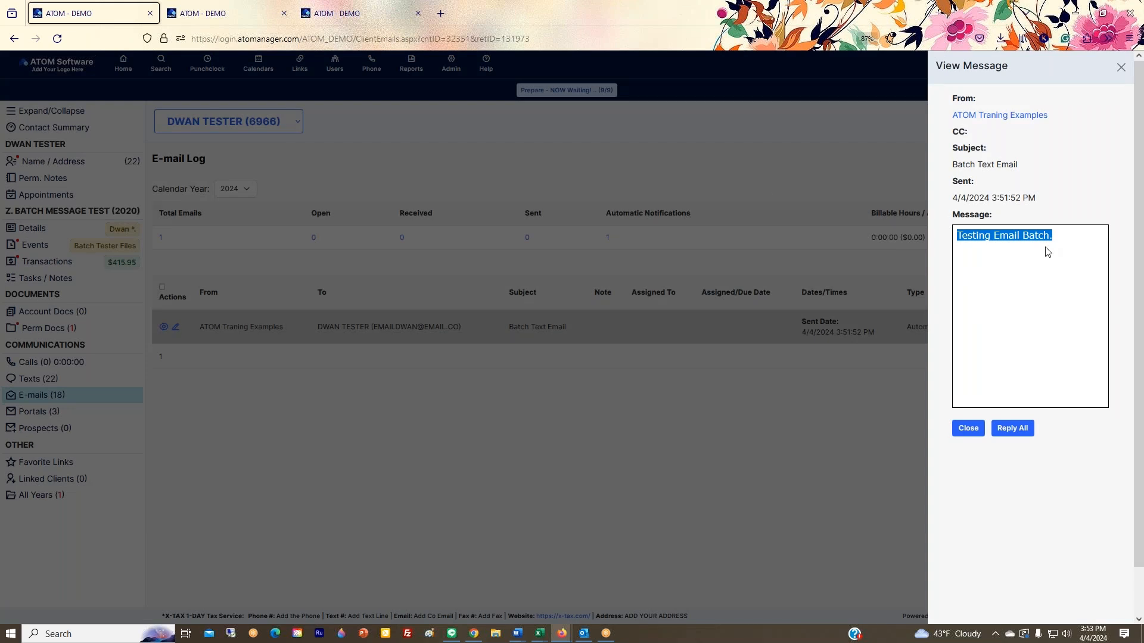
pyautogui.click(367, 13)
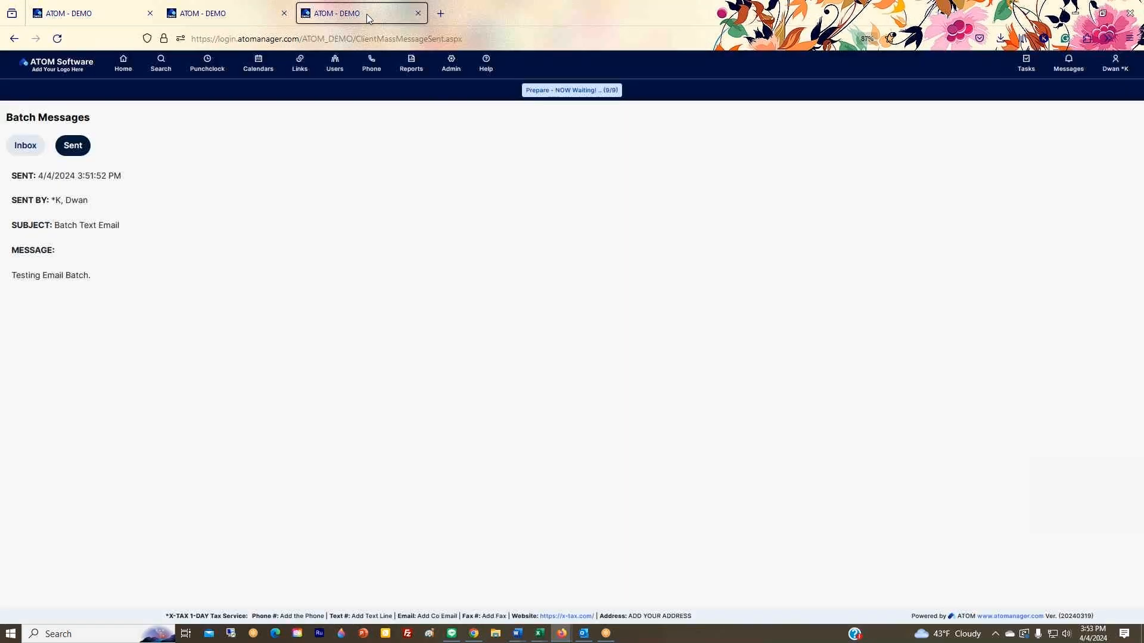
# - Return to a blank batch message, set its message type to Email Message, and review the available business types
pyautogui.click(25, 146)
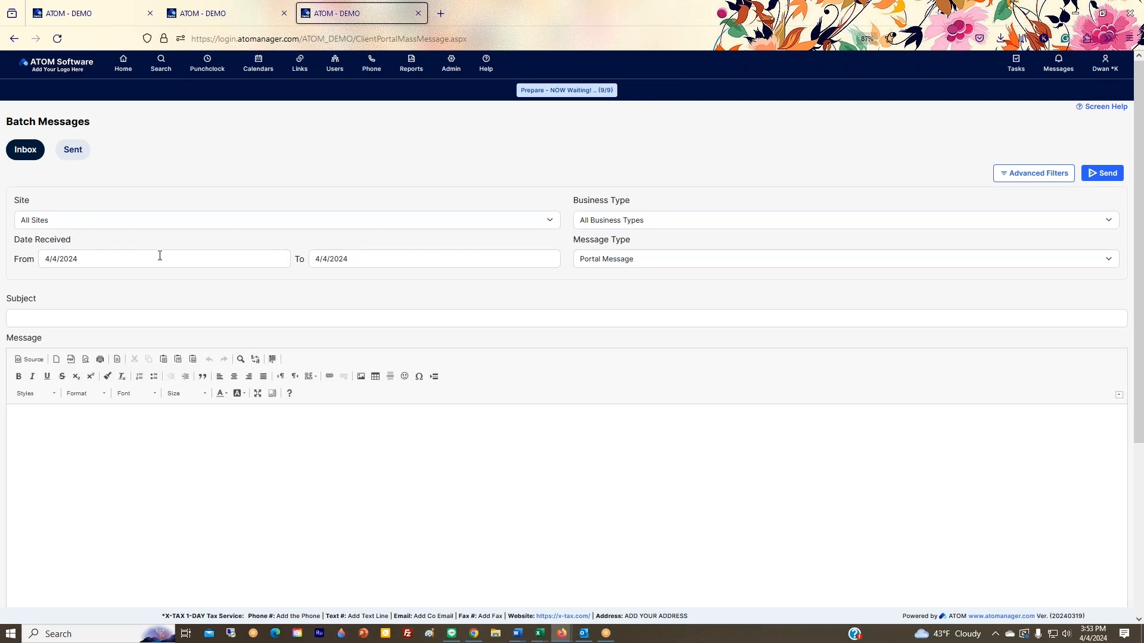
pyautogui.click(599, 266)
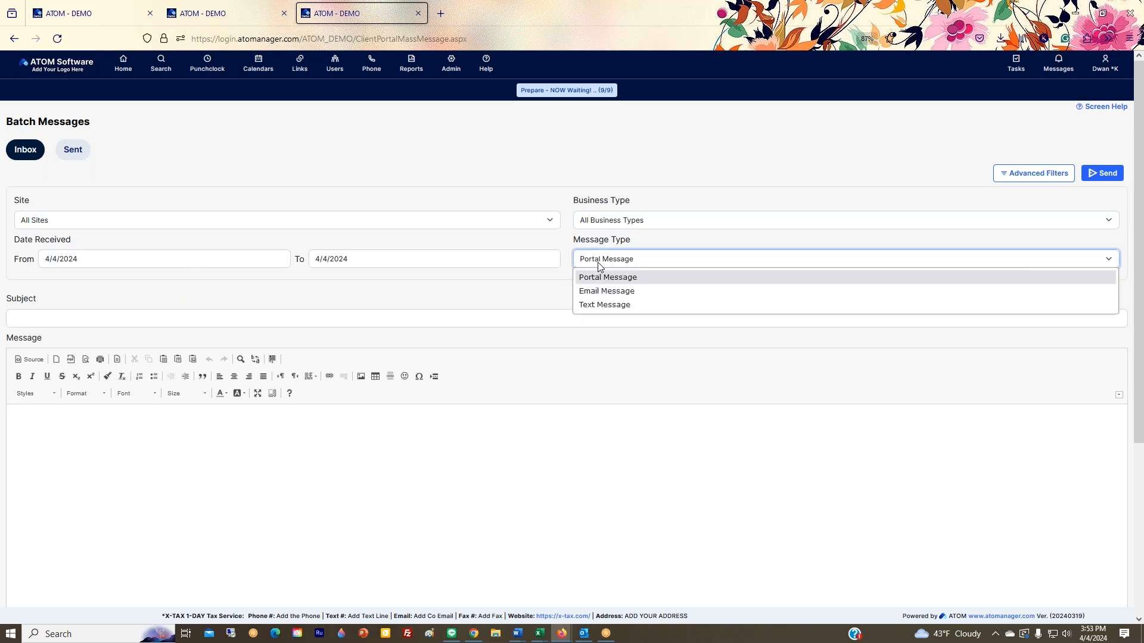
pyautogui.click(599, 291)
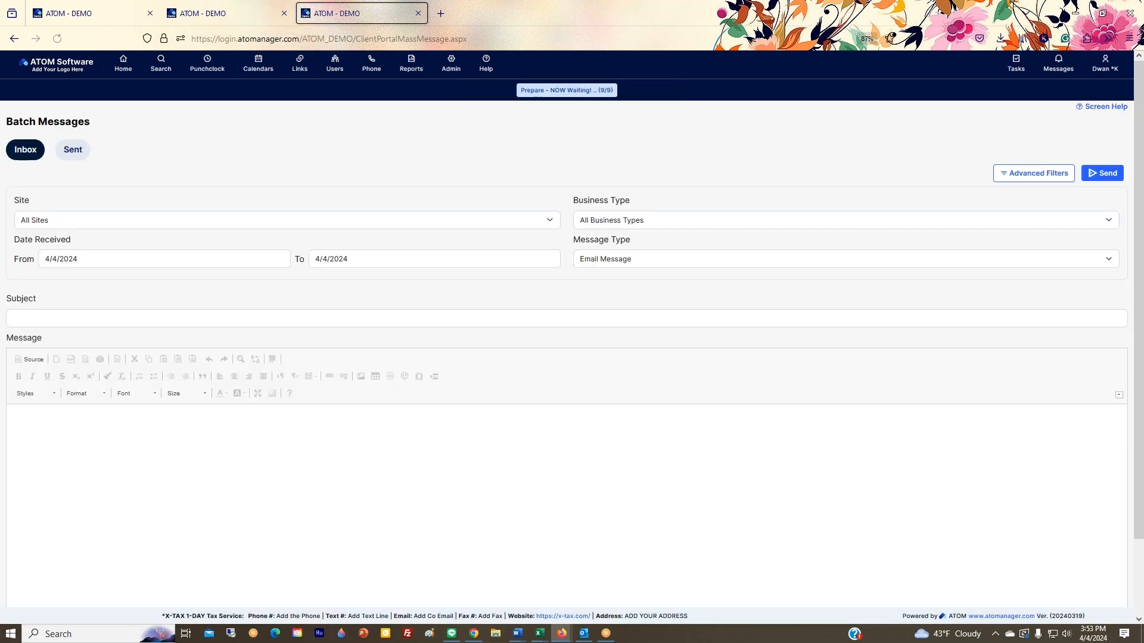
pyautogui.click(614, 224)
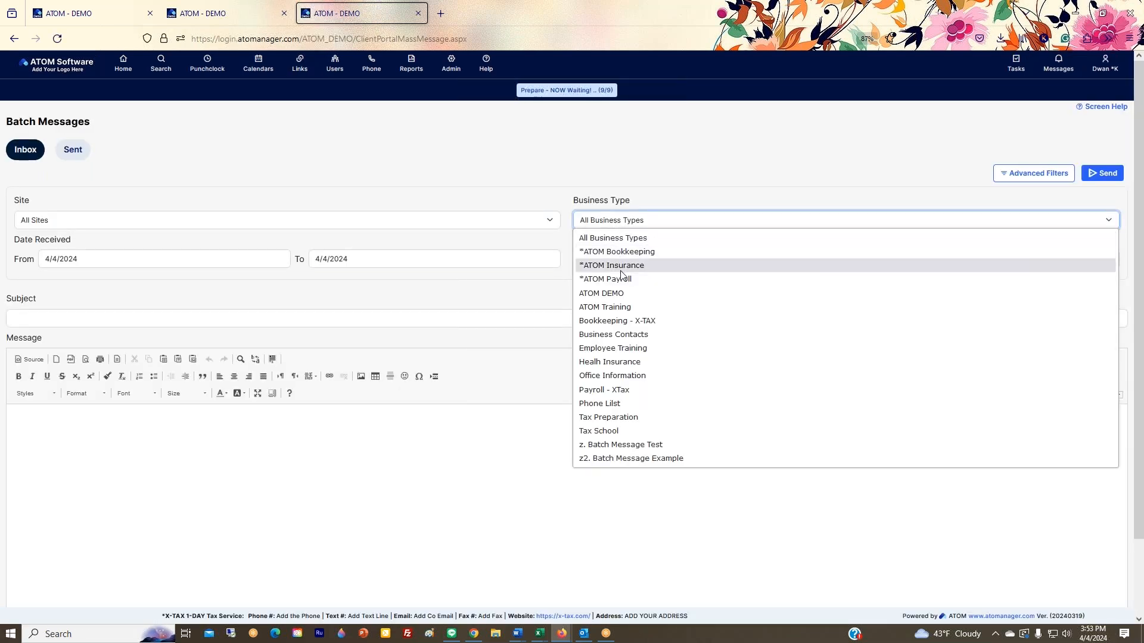
pyautogui.click(707, 188)
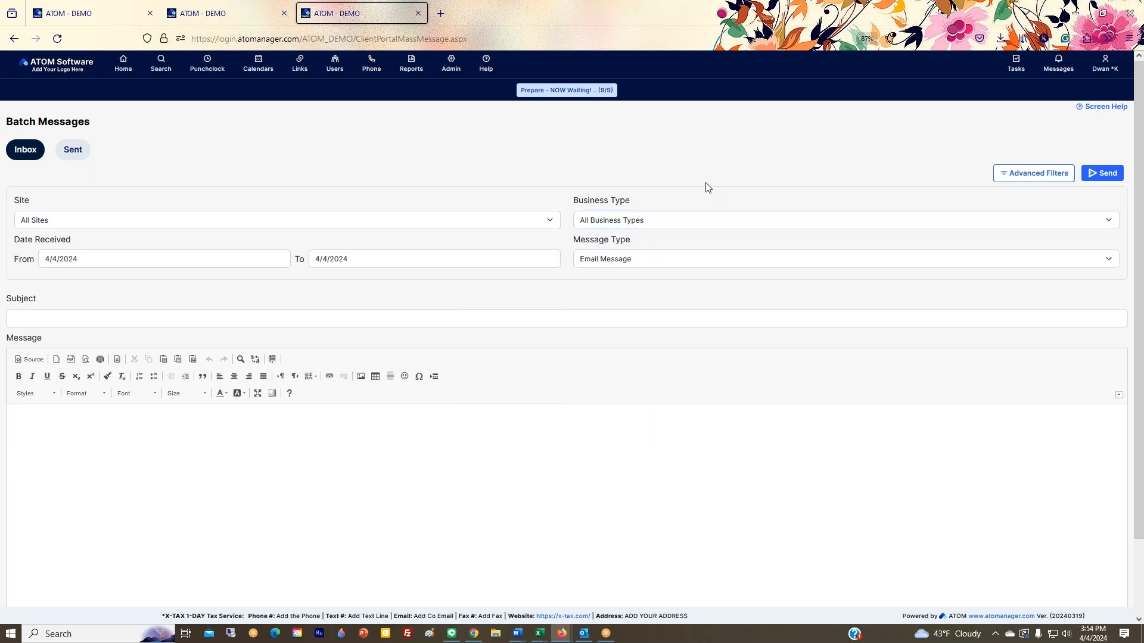